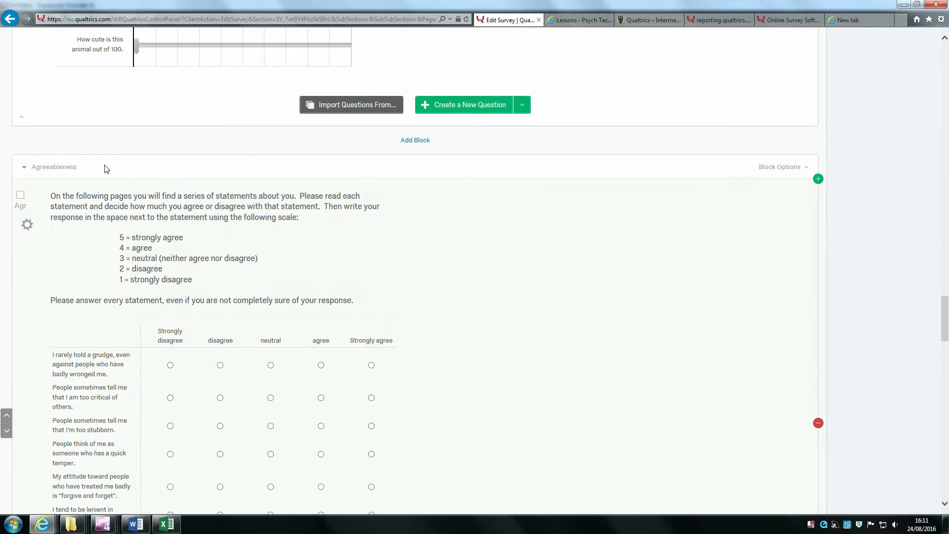
# Step: Review the Agreeableness, Honesty Humility and Extraversion question blocks and open the survey flow
pyautogui.moveTo(945, 332); pyautogui.dragTo(934, 368)
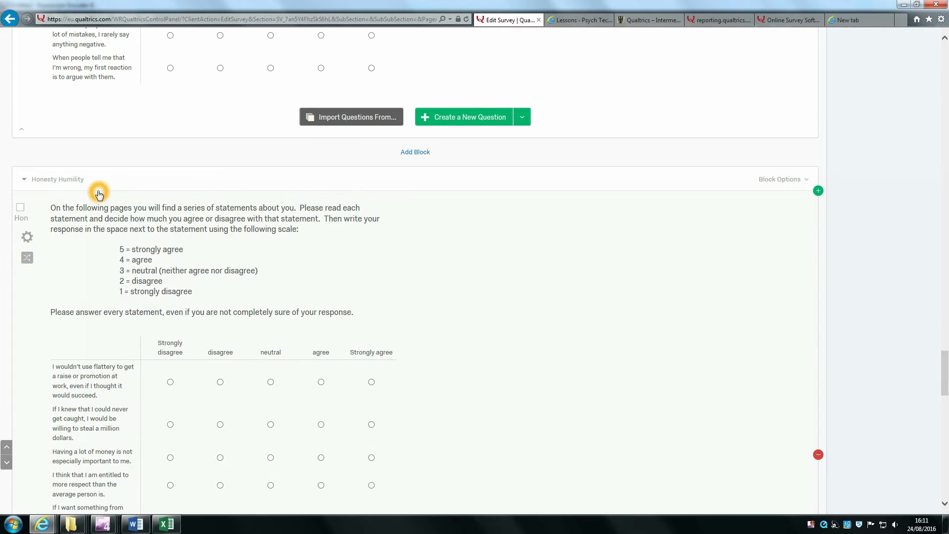
pyautogui.moveTo(945, 365); pyautogui.dragTo(945, 424)
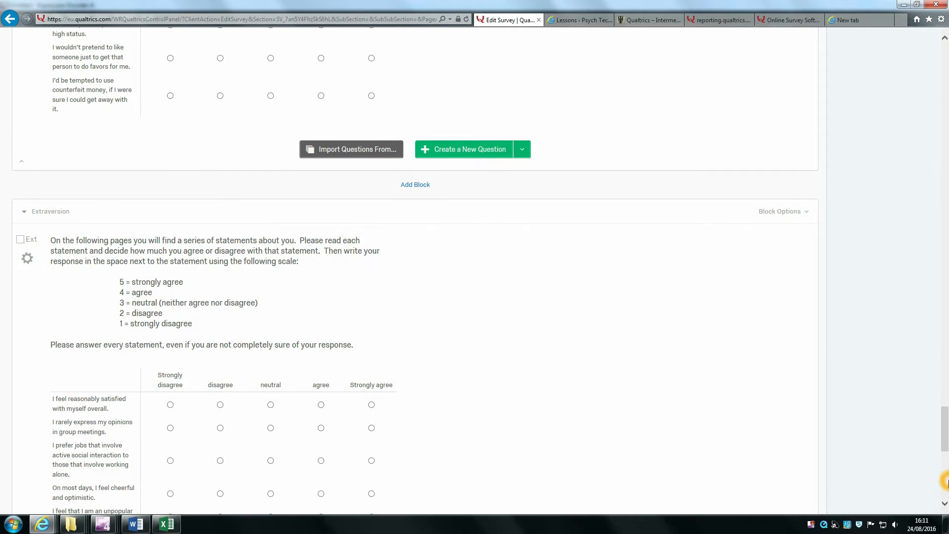
pyautogui.moveTo(945, 429); pyautogui.dragTo(946, 315)
pyautogui.click(944, 311)
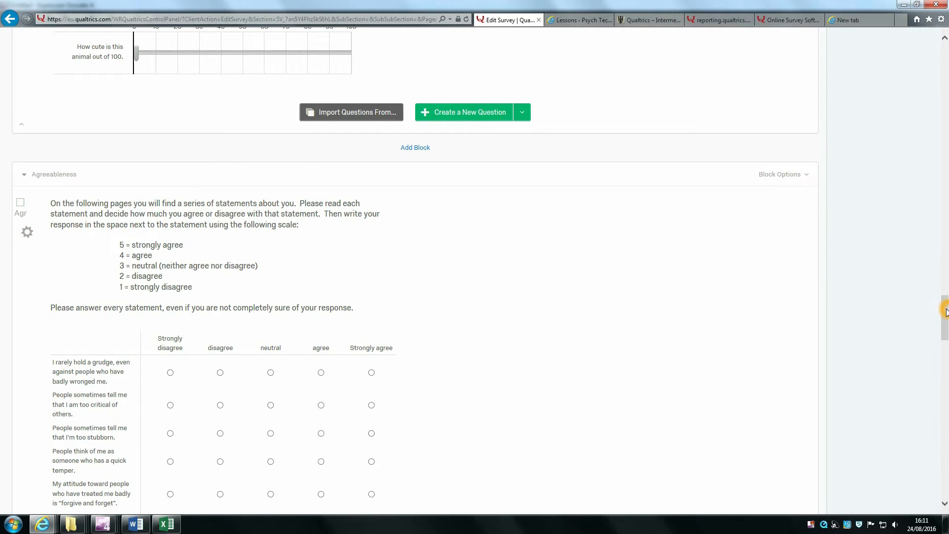
pyautogui.moveTo(944, 315); pyautogui.dragTo(946, 66)
pyautogui.click(116, 98)
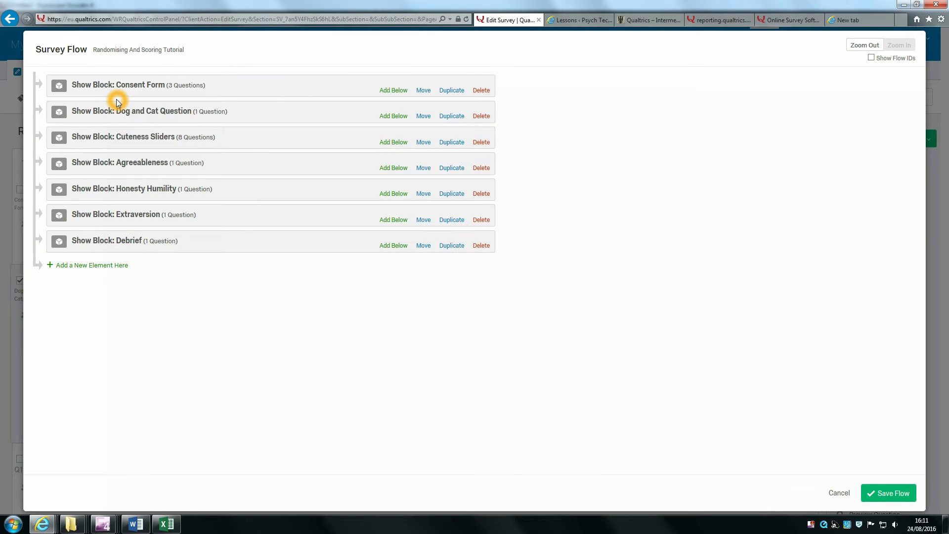
# Step: Examine the order of the question blocks in the survey flow
pyautogui.click(228, 90)
pyautogui.click(195, 160)
pyautogui.click(361, 340)
pyautogui.click(117, 162)
pyautogui.click(200, 200)
pyautogui.click(160, 217)
pyautogui.click(78, 135)
pyautogui.click(81, 135)
pyautogui.click(154, 138)
pyautogui.click(248, 137)
# Step: Add a Randomizer element directly below the Cuteness Sliders block
pyautogui.click(395, 142)
pyautogui.click(396, 142)
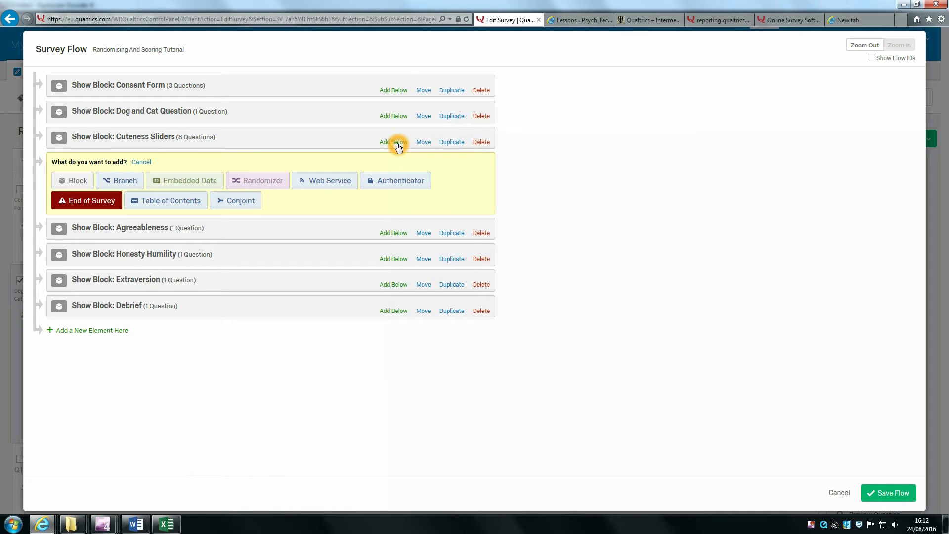
pyautogui.click(262, 181)
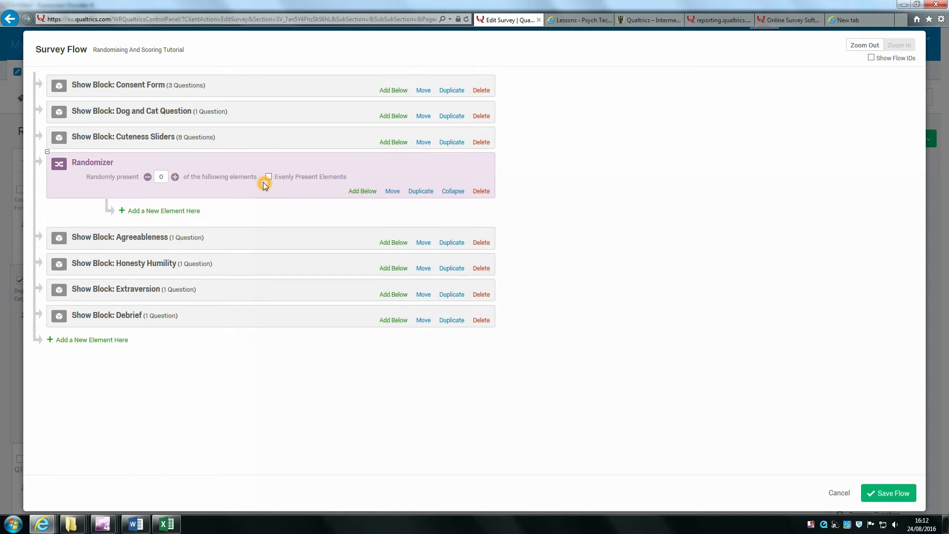
# Step: Add an embedded data element inside the randomizer that sets the field random to 1
pyautogui.click(195, 211)
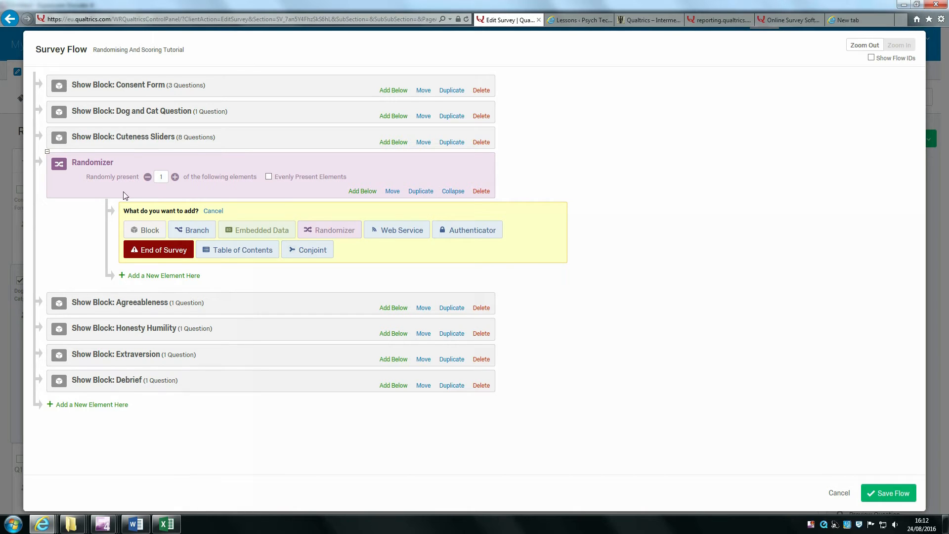
pyautogui.click(271, 231)
pyautogui.click(271, 231)
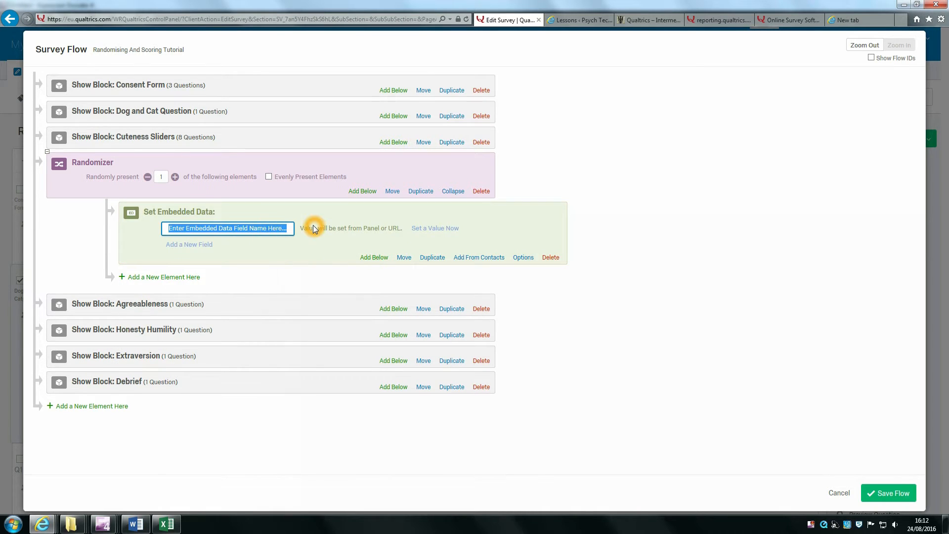
pyautogui.write('random')
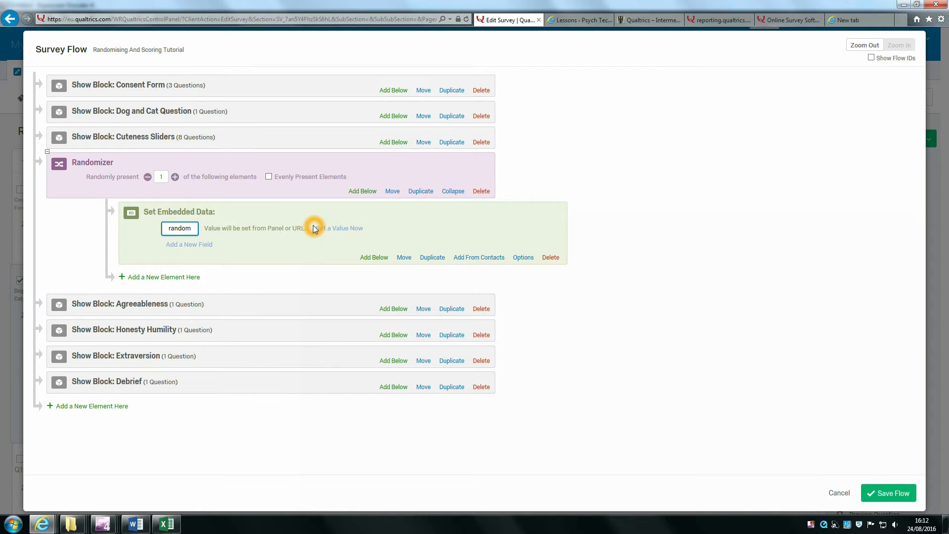
pyautogui.click(343, 229)
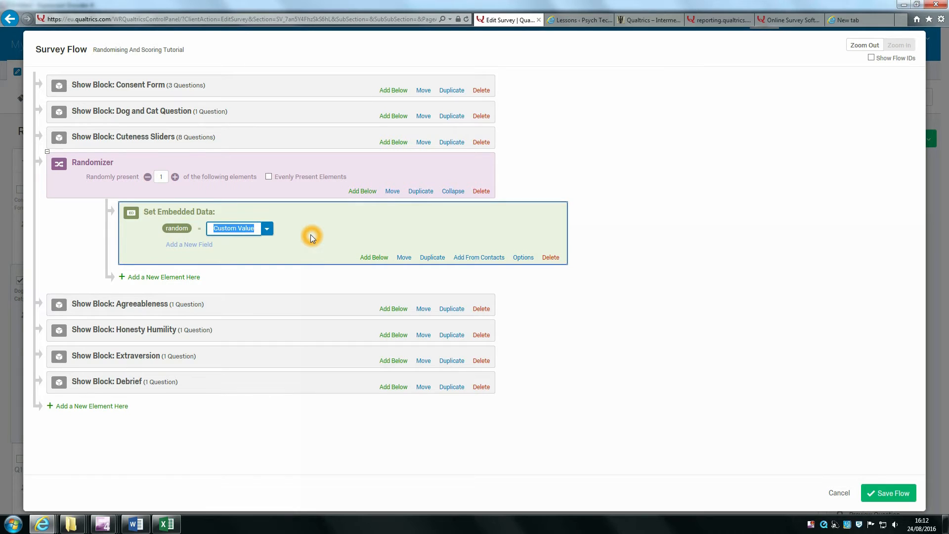
pyautogui.write('1')
pyautogui.click(721, 234)
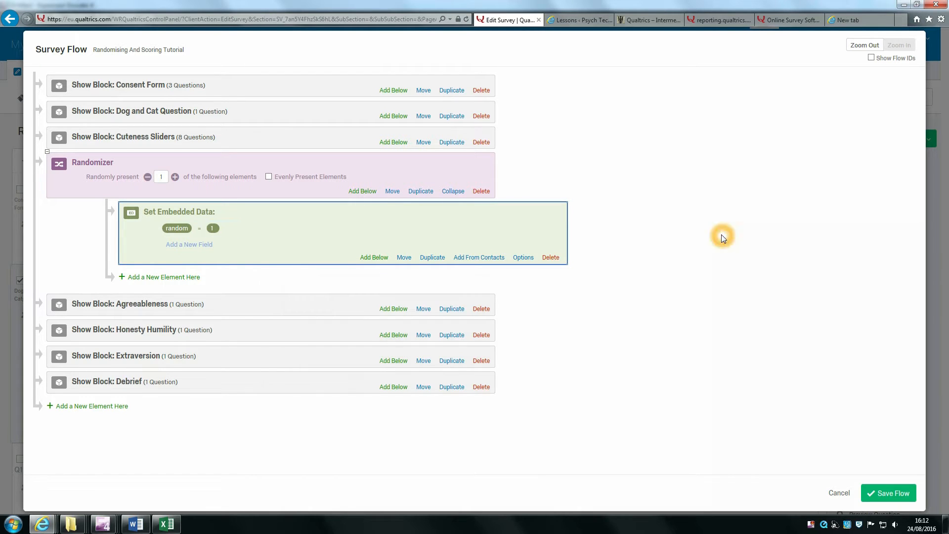
# Step: Add a second embedded data element inside the randomizer that sets random to 2
pyautogui.click(173, 274)
pyautogui.click(152, 278)
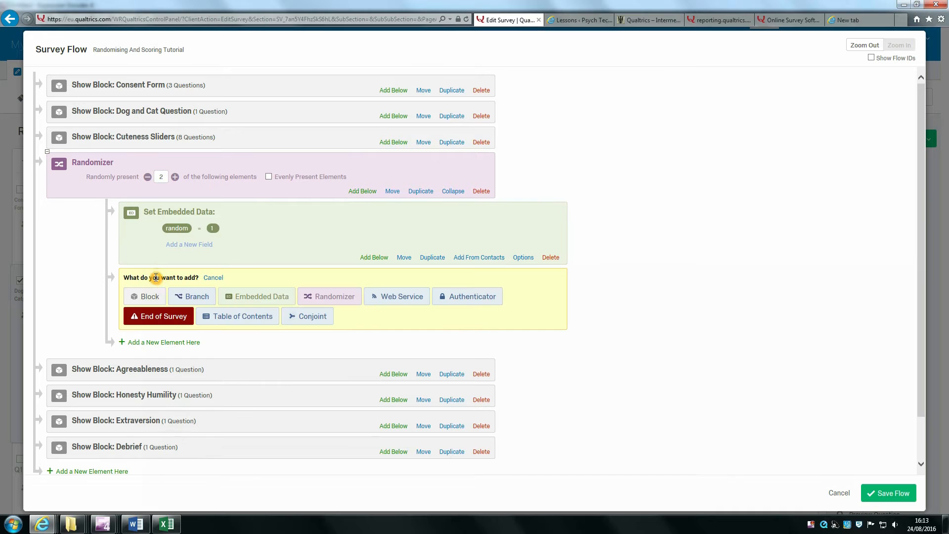
pyautogui.click(275, 297)
pyautogui.click(169, 294)
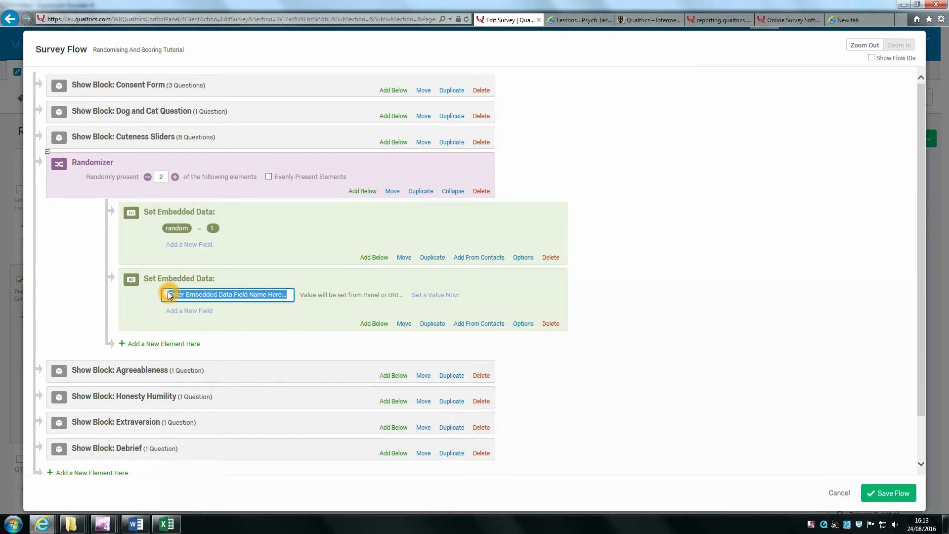
pyautogui.write('andom')
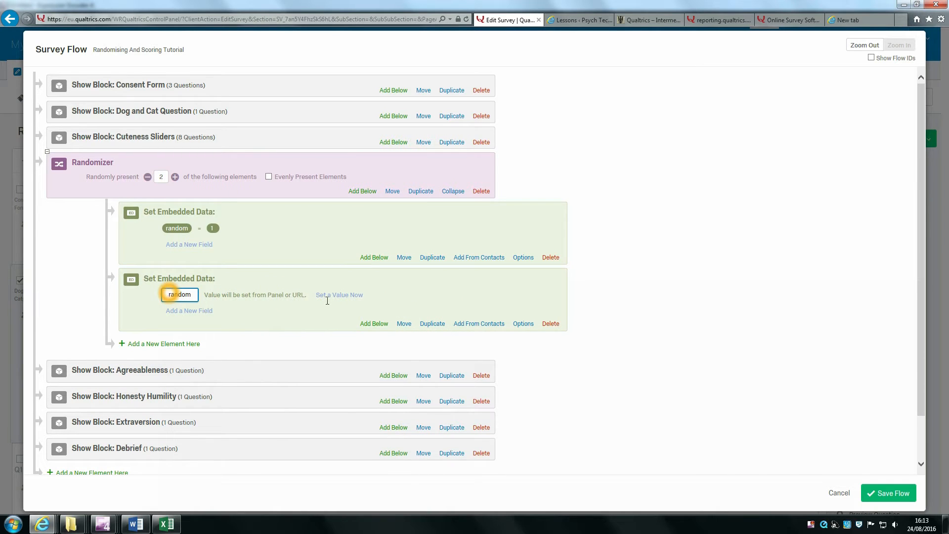
pyautogui.click(346, 295)
pyautogui.click(346, 295)
pyautogui.write('2')
# Step: Add a third embedded data element inside the randomizer that sets random to 3
pyautogui.click(188, 344)
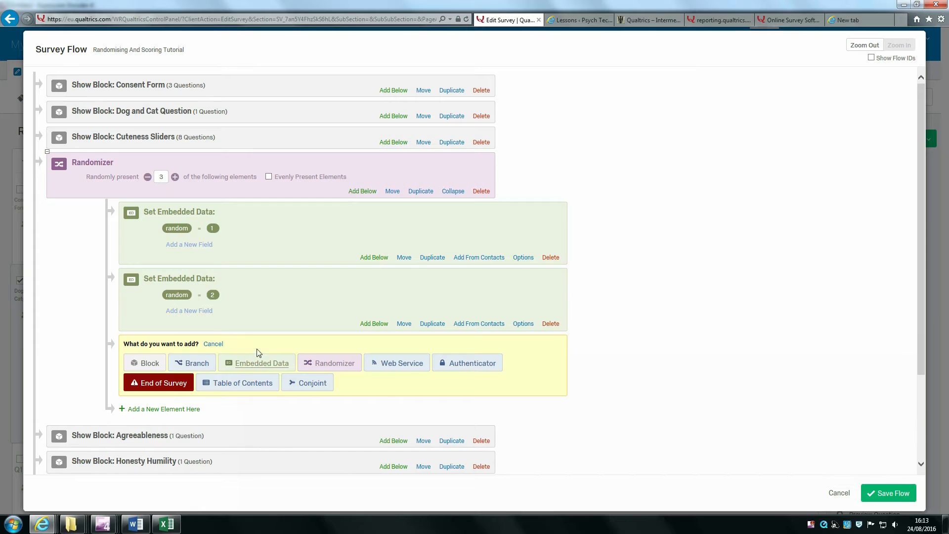
pyautogui.click(264, 366)
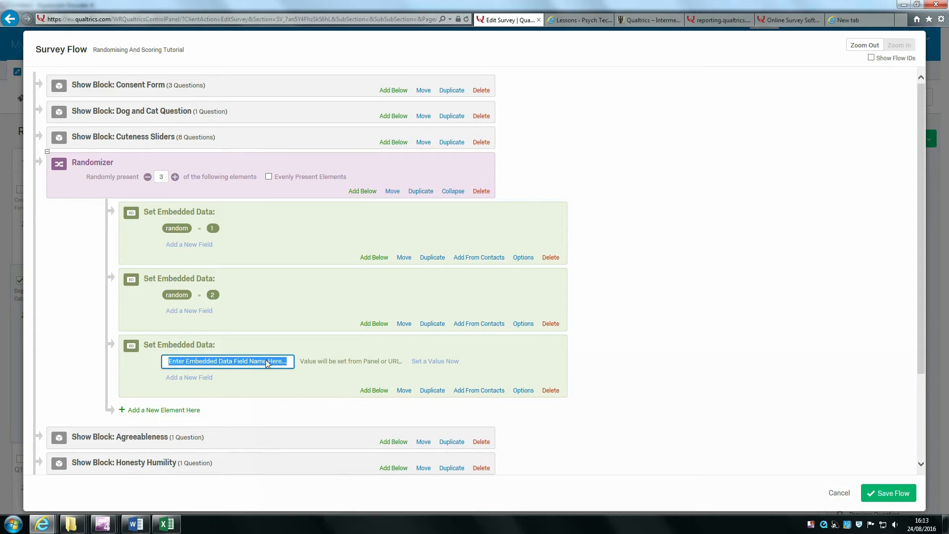
pyautogui.write('random')
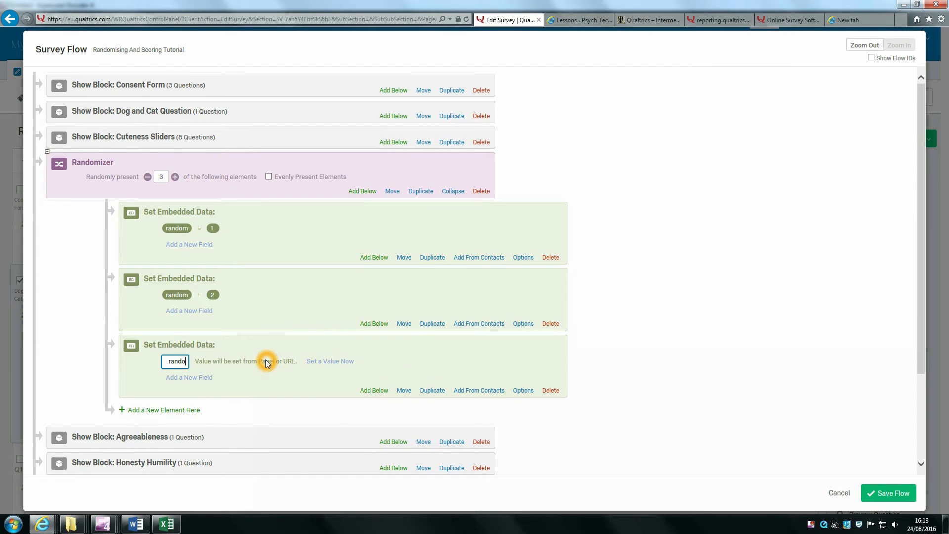
pyautogui.click(336, 362)
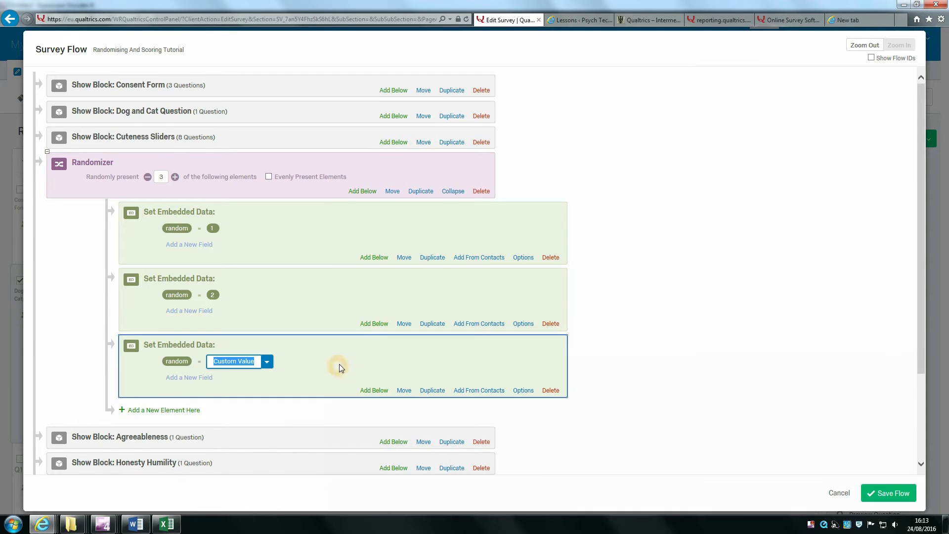
pyautogui.write('3')
pyautogui.click(629, 314)
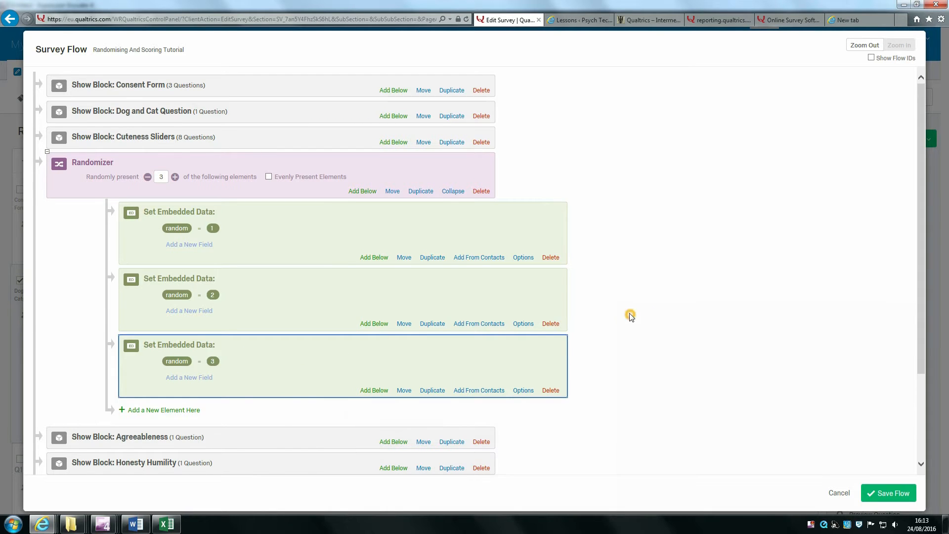
# Step: Set the randomizer to randomly present 1 of its embedded data elements
pyautogui.scroll(-1, 187, 169)
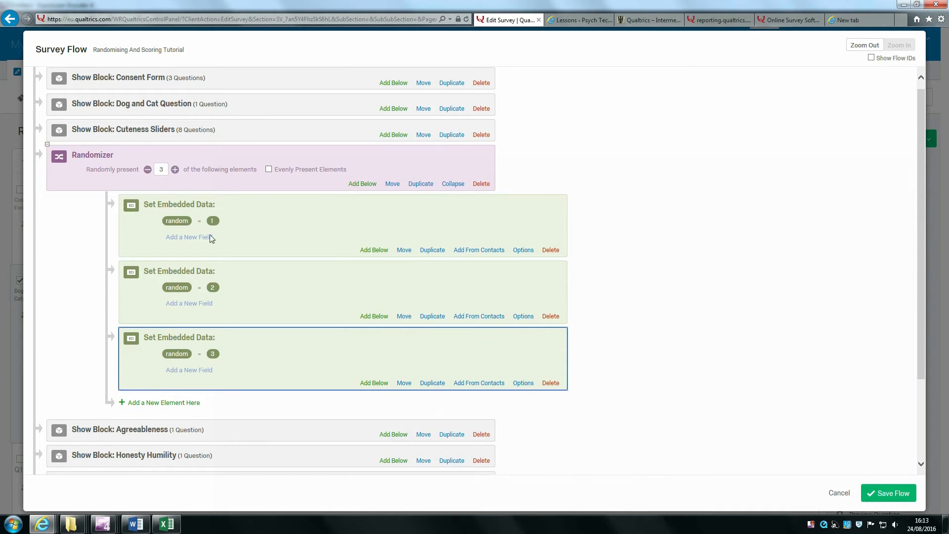
pyautogui.click(317, 313)
pyautogui.click(215, 171)
pyautogui.click(157, 171)
pyautogui.click(147, 169)
pyautogui.click(147, 170)
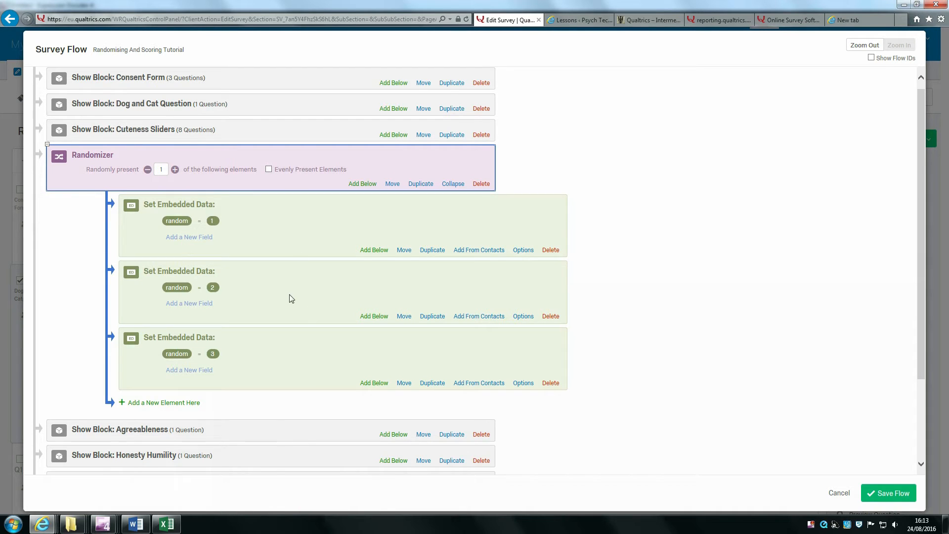
# Step: Enable Evenly Present Elements for the randomizer
pyautogui.click(304, 347)
pyautogui.click(269, 172)
pyautogui.click(269, 167)
pyautogui.click(279, 168)
pyautogui.click(349, 168)
pyautogui.click(269, 170)
pyautogui.click(192, 231)
pyautogui.click(214, 290)
pyautogui.click(791, 293)
pyautogui.click(231, 287)
pyautogui.click(608, 277)
# Step: Move the randomizer above the Cuteness Sliders block, directly below the Dog and Cat Question block
pyautogui.click(391, 184)
pyautogui.moveTo(395, 179); pyautogui.dragTo(397, 117)
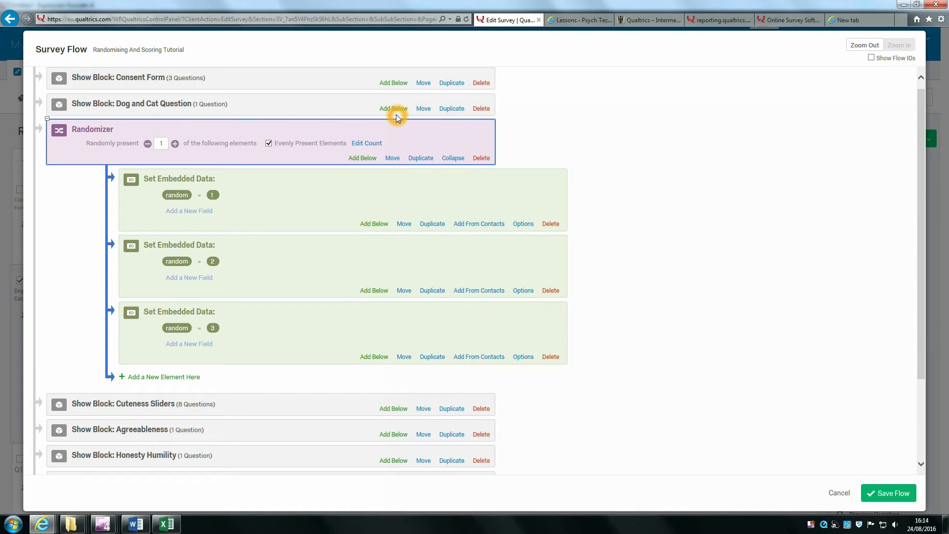
pyautogui.scroll(-2, 397, 116)
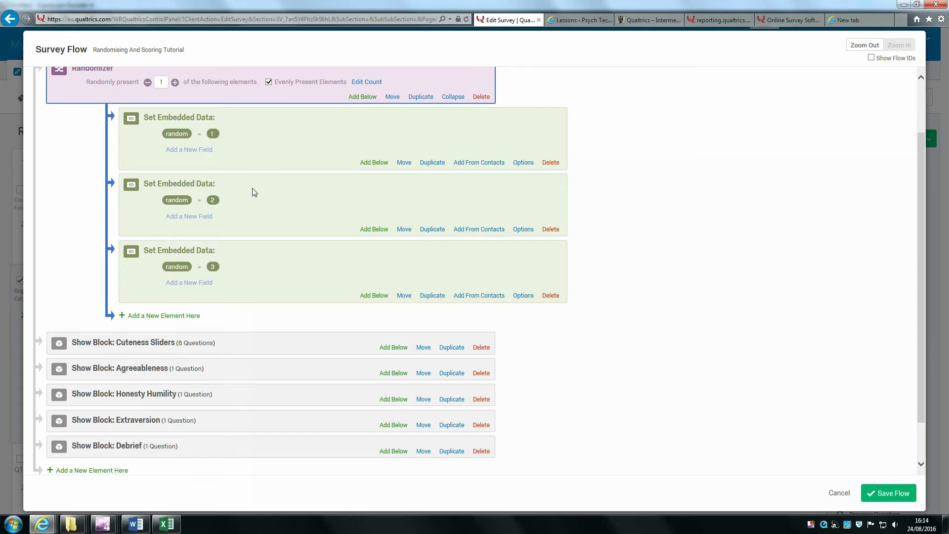
pyautogui.scroll(2, 422, 224)
# Step: Add a branch element directly below the Cuteness Sliders block
pyautogui.scroll(-2, 422, 223)
pyautogui.click(398, 349)
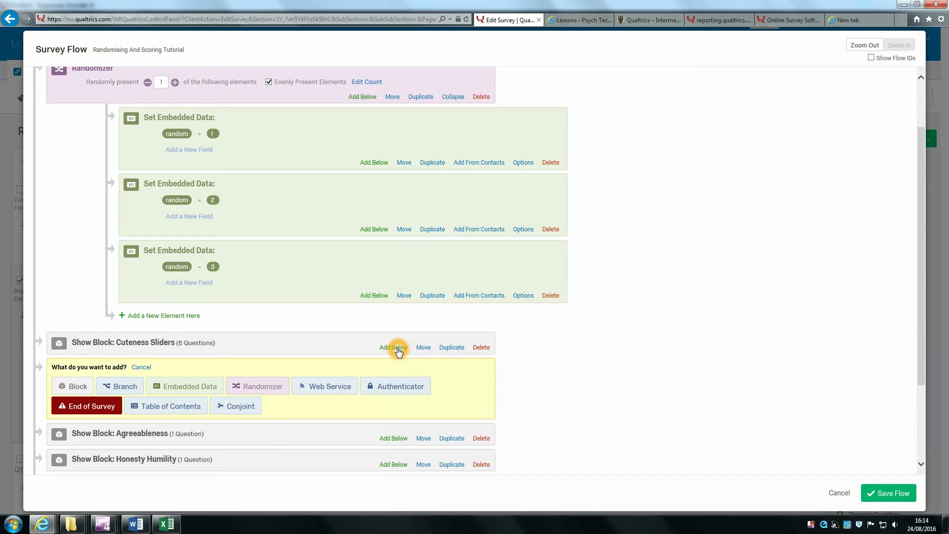
pyautogui.scroll(-1, 611, 341)
pyautogui.scroll(-1, 612, 340)
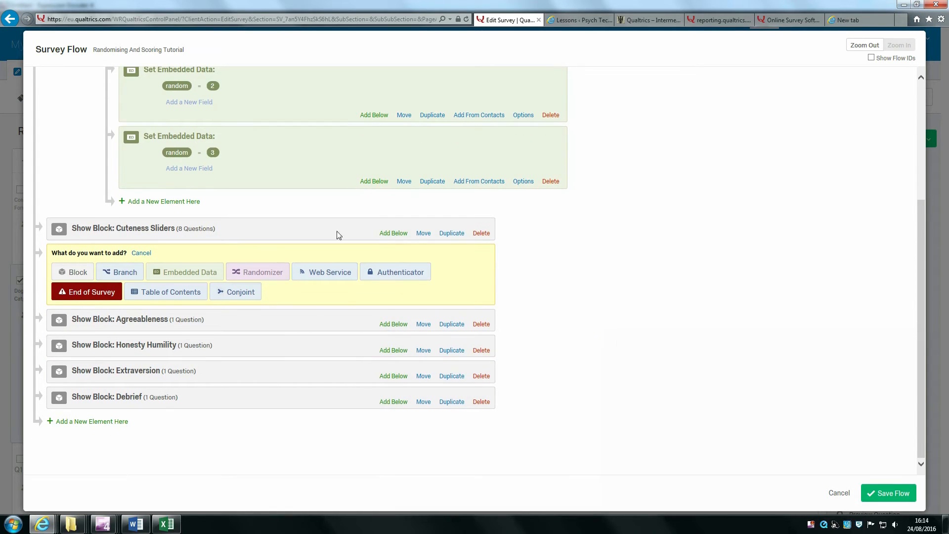
pyautogui.click(125, 273)
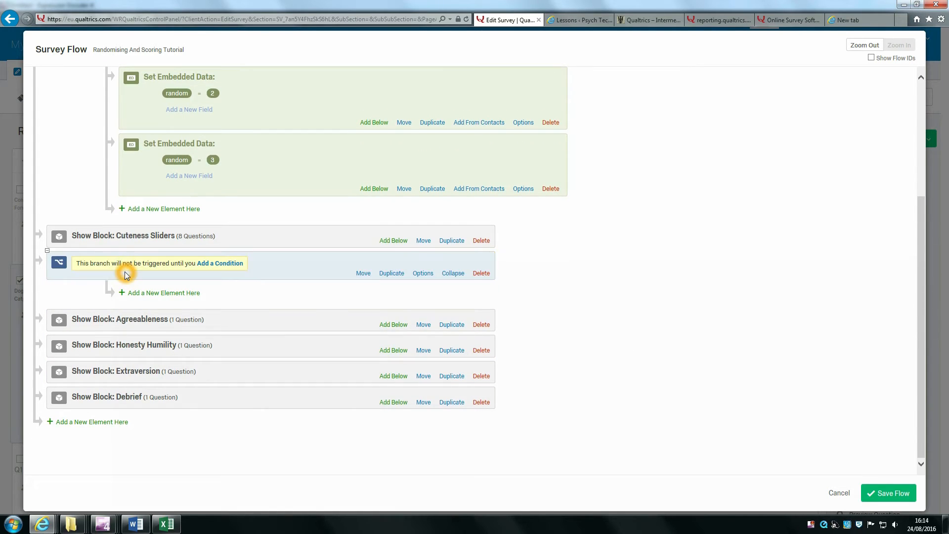
# Step: Give the new branch the condition that the embedded data field random is equal to 1
pyautogui.click(215, 265)
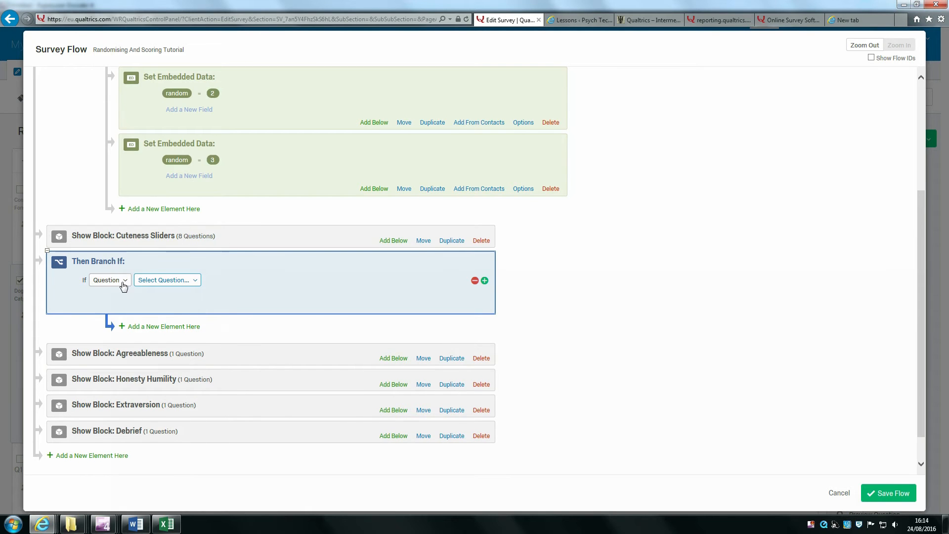
pyautogui.click(122, 280)
pyautogui.click(137, 315)
pyautogui.click(181, 280)
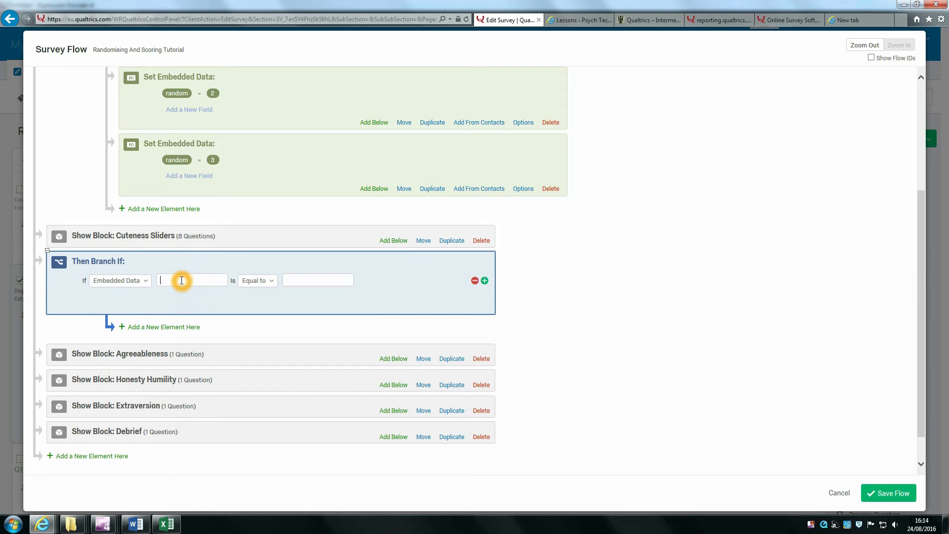
pyautogui.click(302, 281)
pyautogui.write('1')
pyautogui.click(662, 278)
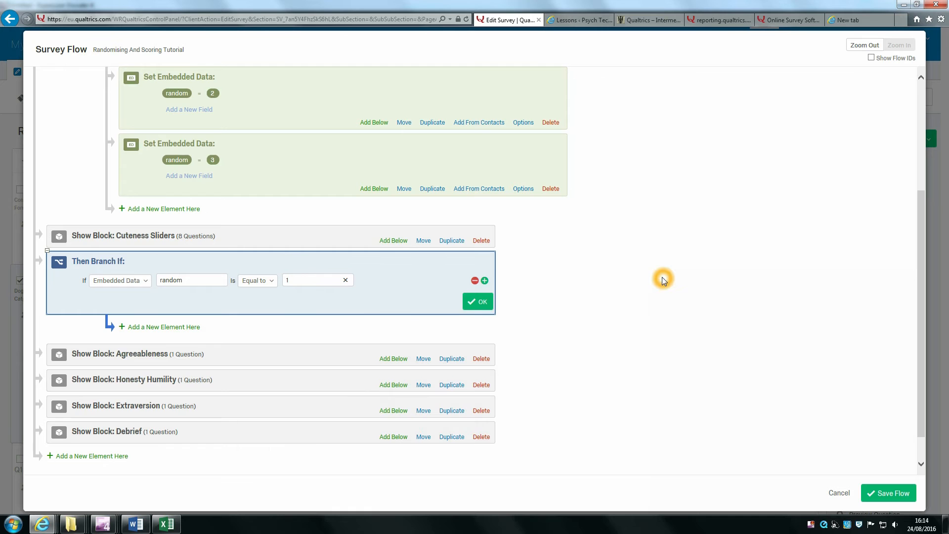
pyautogui.click(664, 279)
# Step: Move the Agreeableness, Honesty Humility and Extraversion blocks into the branch for random equal to 1, in that order
pyautogui.moveTo(422, 359); pyautogui.dragTo(460, 338)
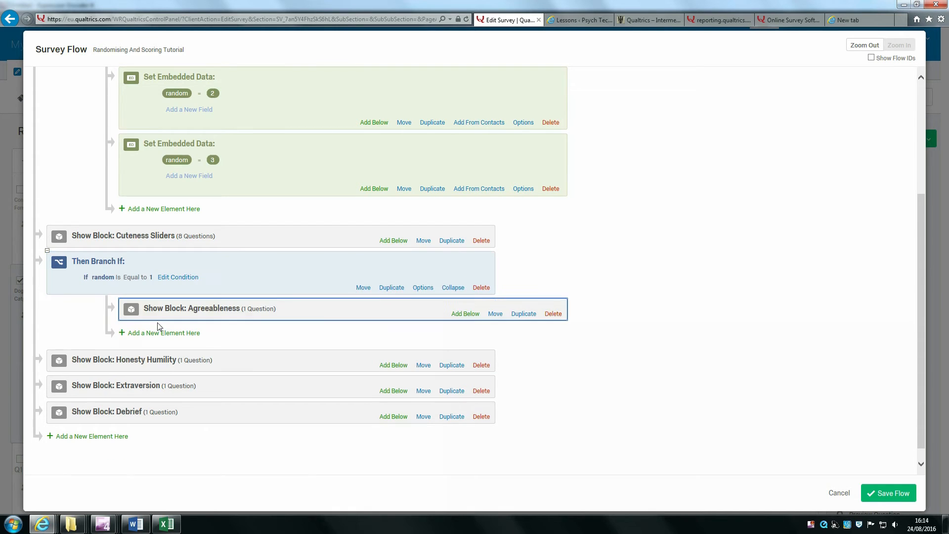
pyautogui.moveTo(425, 364); pyautogui.dragTo(303, 344)
pyautogui.moveTo(423, 390); pyautogui.dragTo(463, 365)
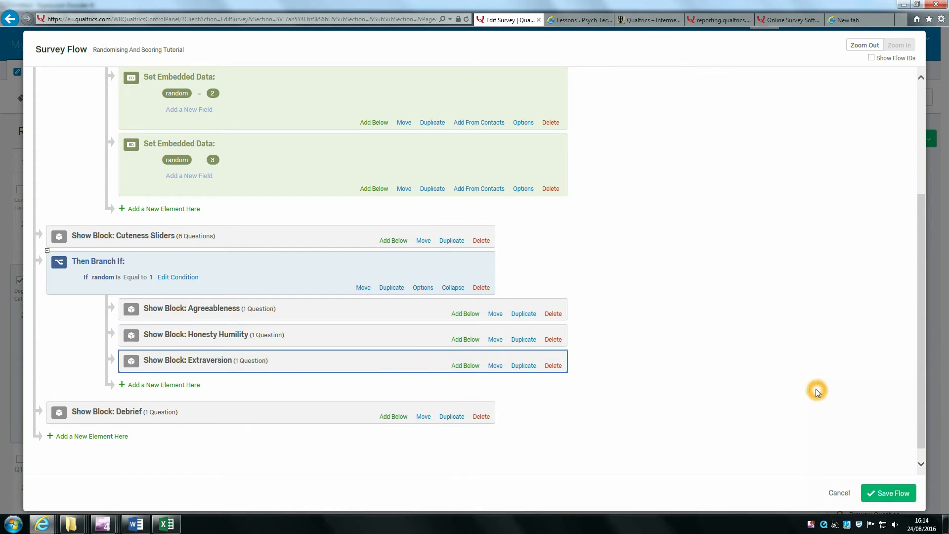
pyautogui.scroll(-1, 792, 401)
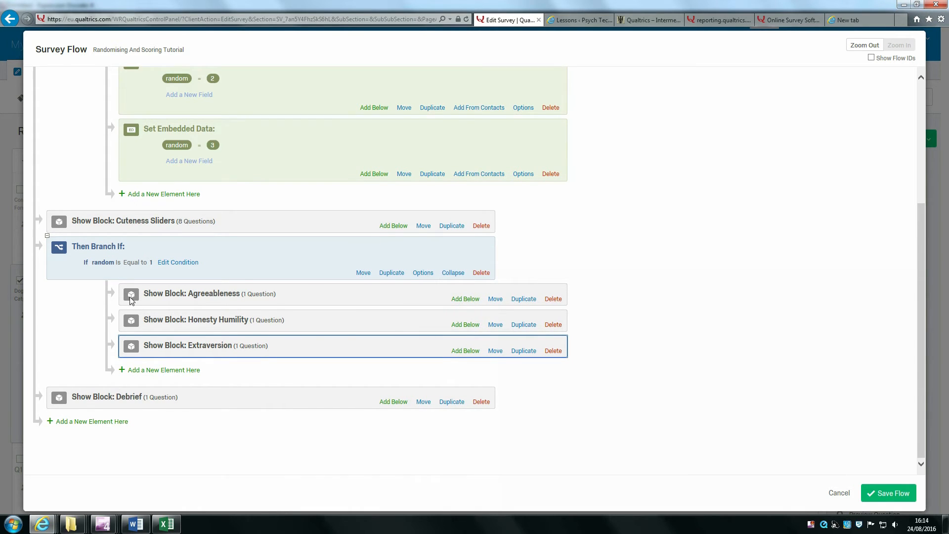
pyautogui.click(119, 319)
pyautogui.click(528, 348)
pyautogui.click(526, 351)
# Step: Add a branch directly below the Cuteness Sliders block with the condition that embedded data field random is equal to 2
pyautogui.click(393, 225)
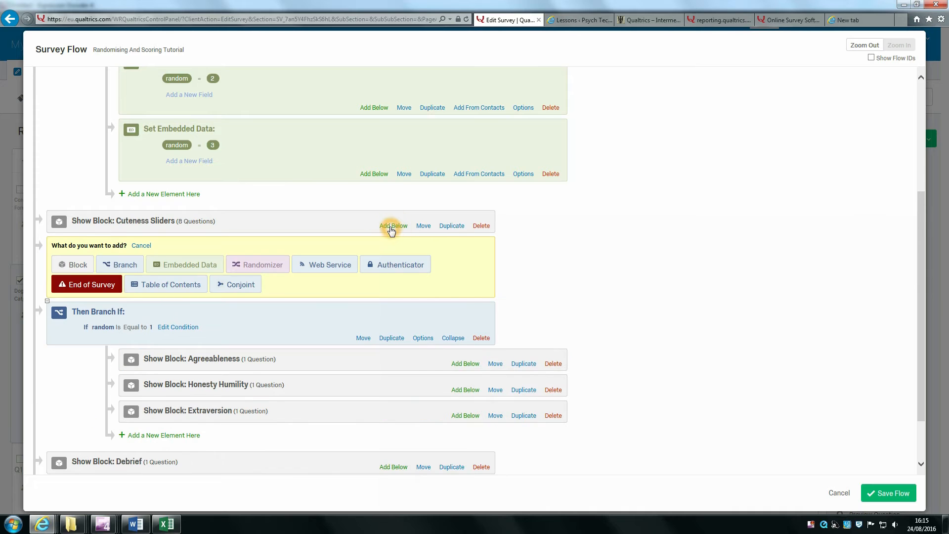
pyautogui.click(105, 266)
pyautogui.click(220, 249)
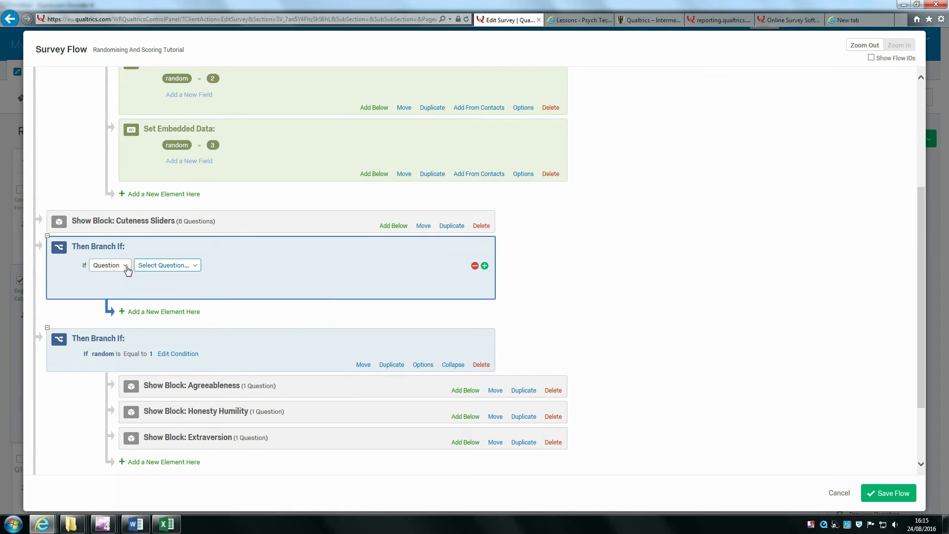
pyautogui.click(127, 269)
pyautogui.click(141, 296)
pyautogui.click(196, 265)
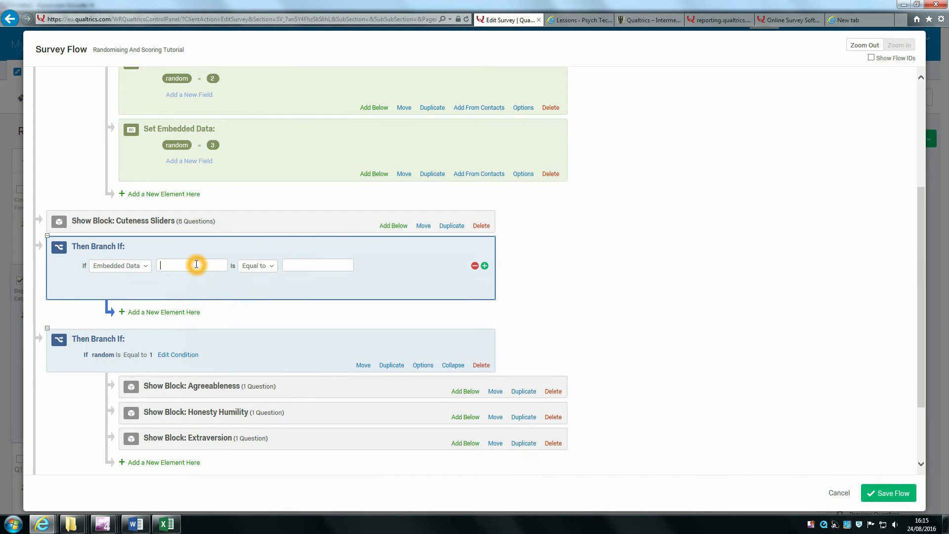
pyautogui.click(315, 265)
pyautogui.write('2')
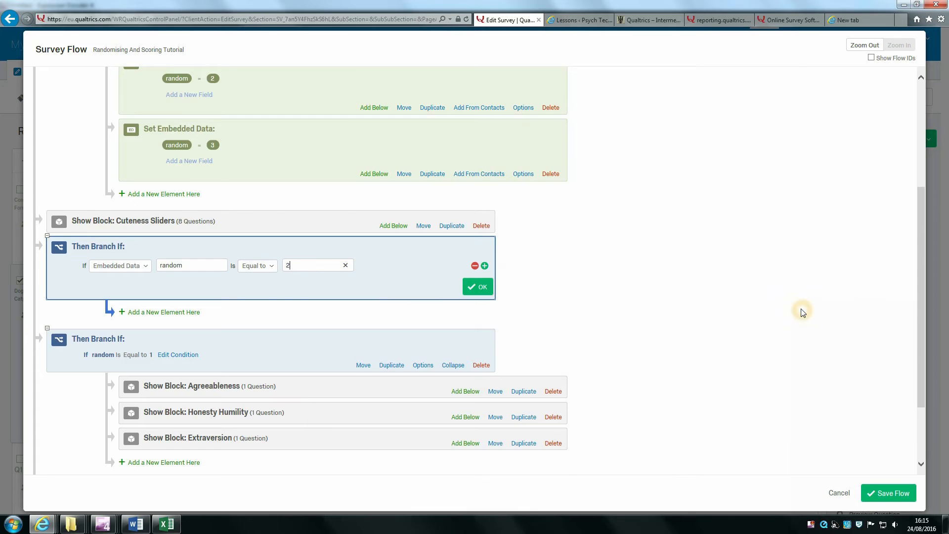
# Step: Duplicate the Agreeableness, Honesty Humility and Extraversion blocks inside the branch for random equal to 1
pyautogui.scroll(-2, 739, 325)
pyautogui.click(524, 300)
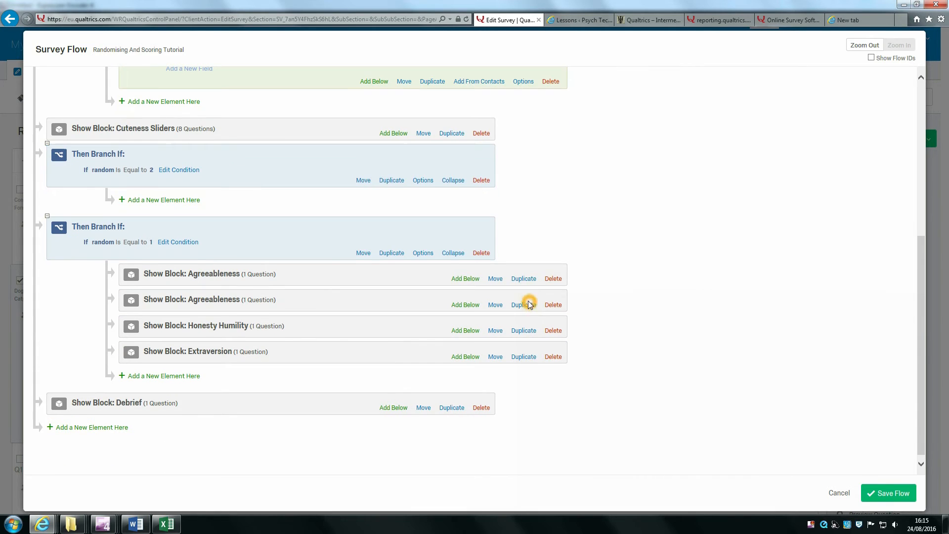
pyautogui.click(525, 331)
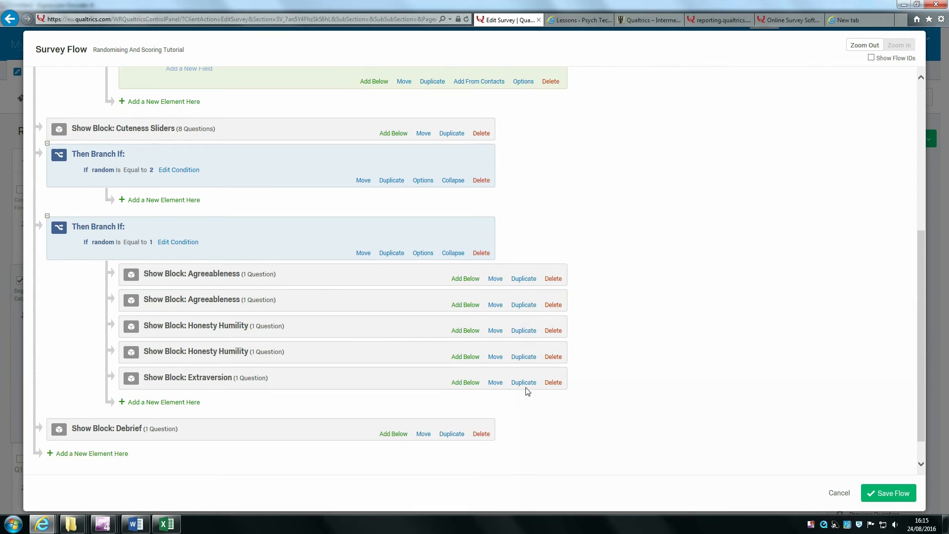
pyautogui.click(526, 383)
# Step: Move one copy of each block into the branch for random equal to 2, ordered Honesty Humility, Extraversion, Agreeableness
pyautogui.click(495, 304)
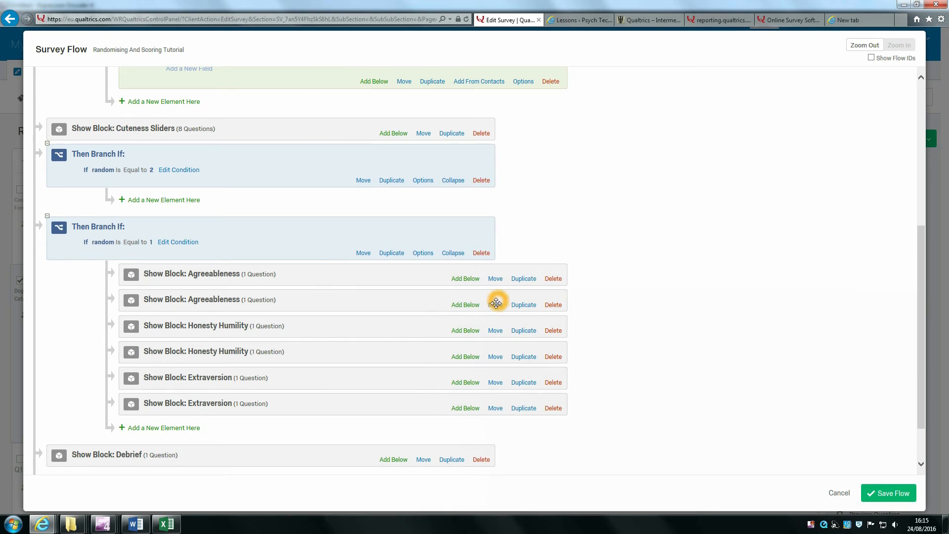
pyautogui.moveTo(495, 330); pyautogui.dragTo(505, 207)
pyautogui.click(575, 314)
pyautogui.moveTo(494, 382); pyautogui.dragTo(529, 225)
pyautogui.click(764, 276)
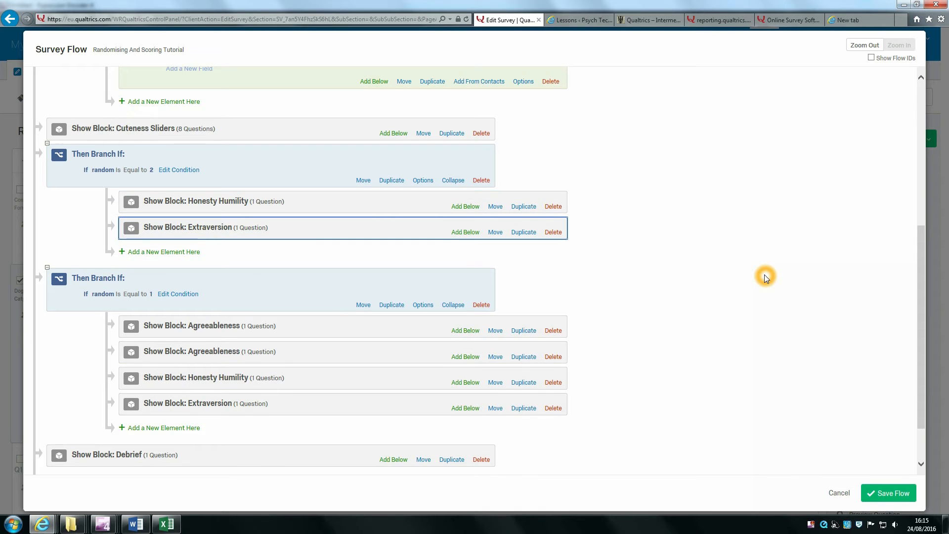
pyautogui.moveTo(499, 327); pyautogui.dragTo(501, 257)
pyautogui.scroll(-1, 595, 246)
pyautogui.scroll(1, 595, 246)
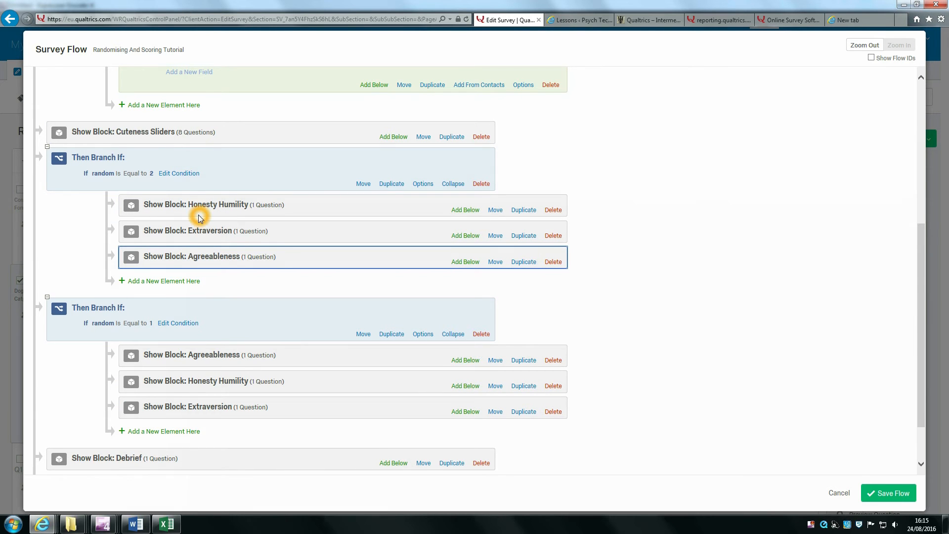
# Step: Add another branch directly below the Cuteness Sliders block with the condition that embedded data field random is equal to 3
pyautogui.click(394, 136)
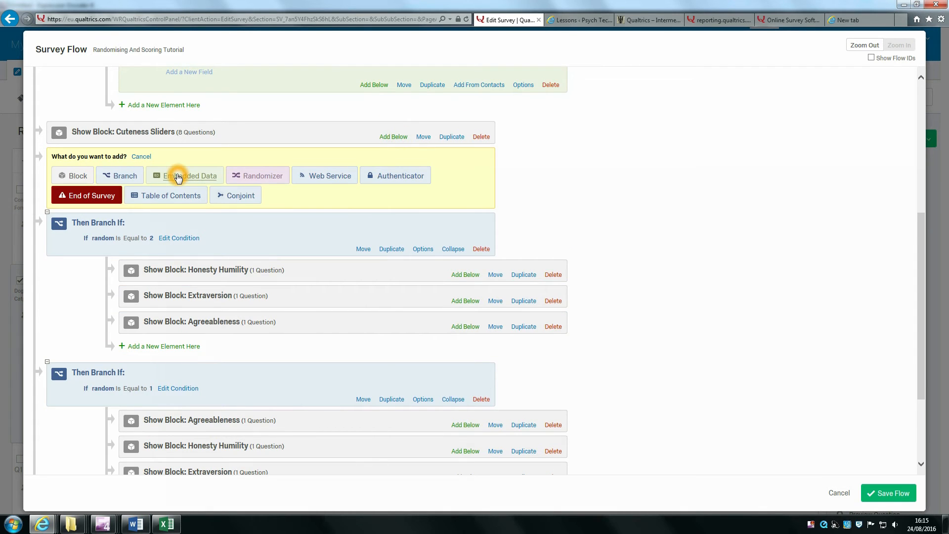
pyautogui.click(121, 177)
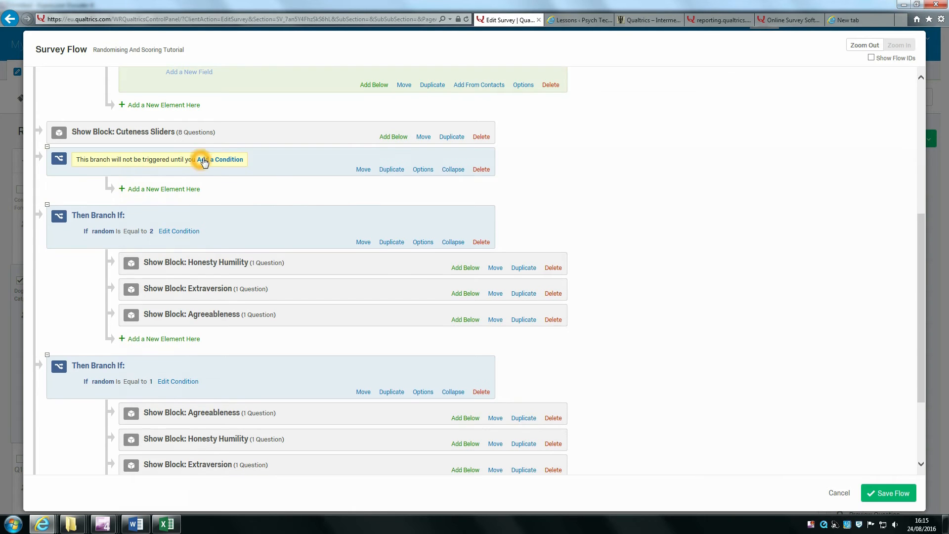
pyautogui.click(203, 159)
pyautogui.click(118, 176)
pyautogui.click(129, 209)
pyautogui.click(183, 176)
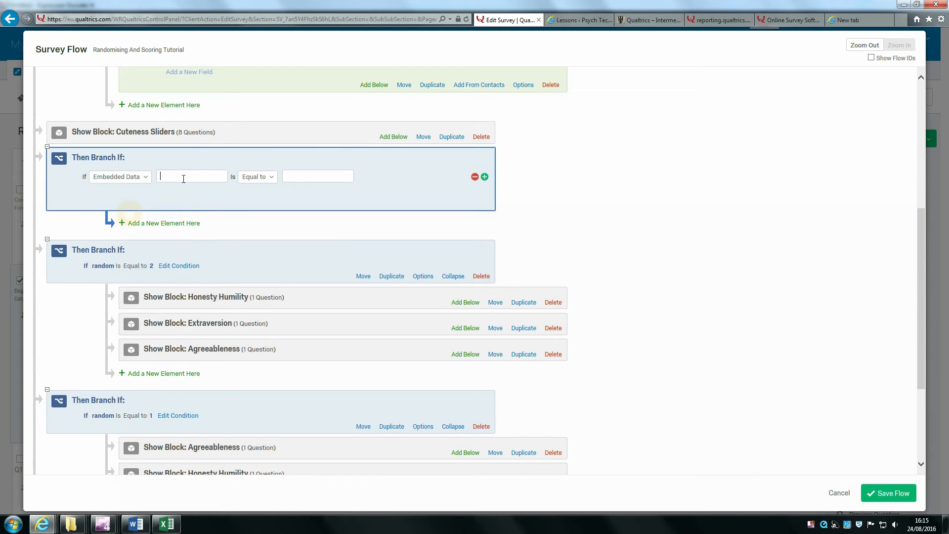
pyautogui.click(310, 176)
pyautogui.write('3')
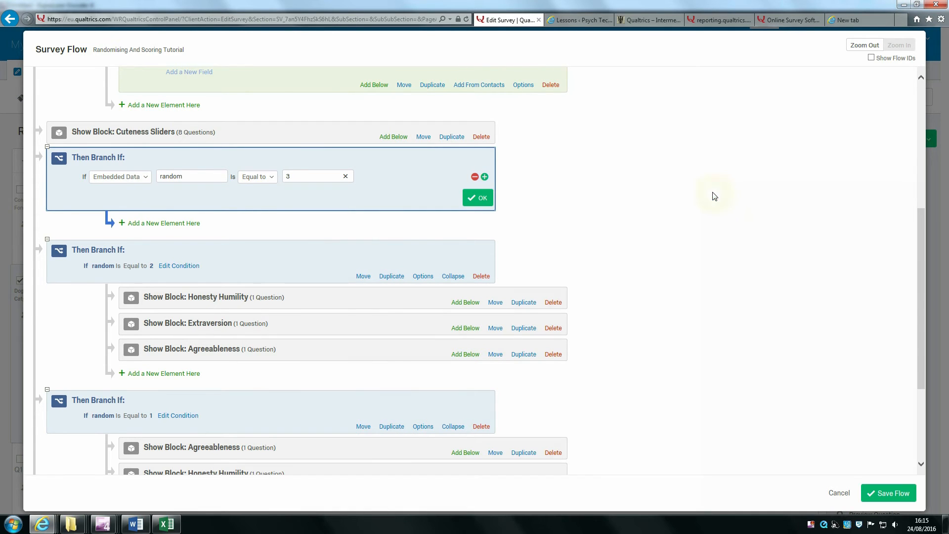
# Step: Duplicate the Honesty Humility, Extraversion and Agreeableness blocks inside the branch for random equal to 2
pyautogui.scroll(-2, 482, 166)
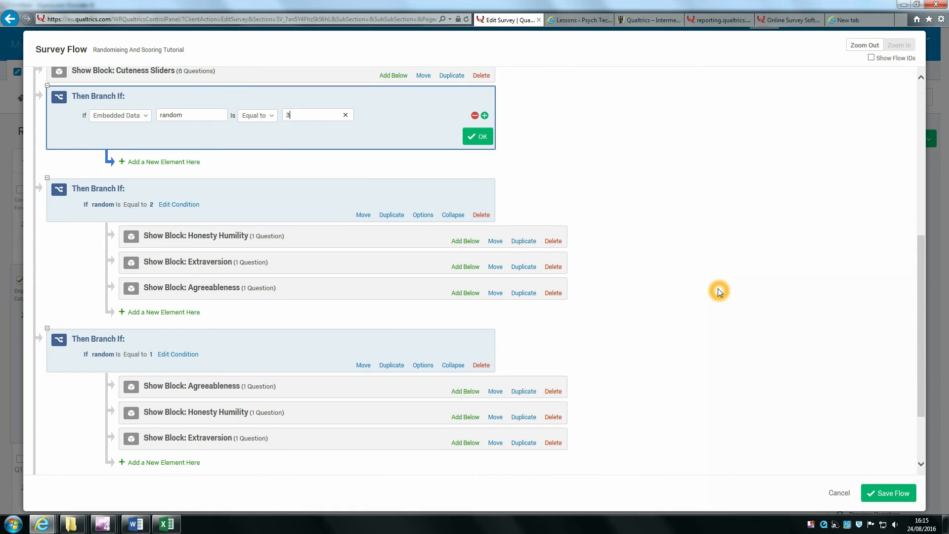
pyautogui.scroll(-3, 717, 290)
pyautogui.scroll(2, 717, 290)
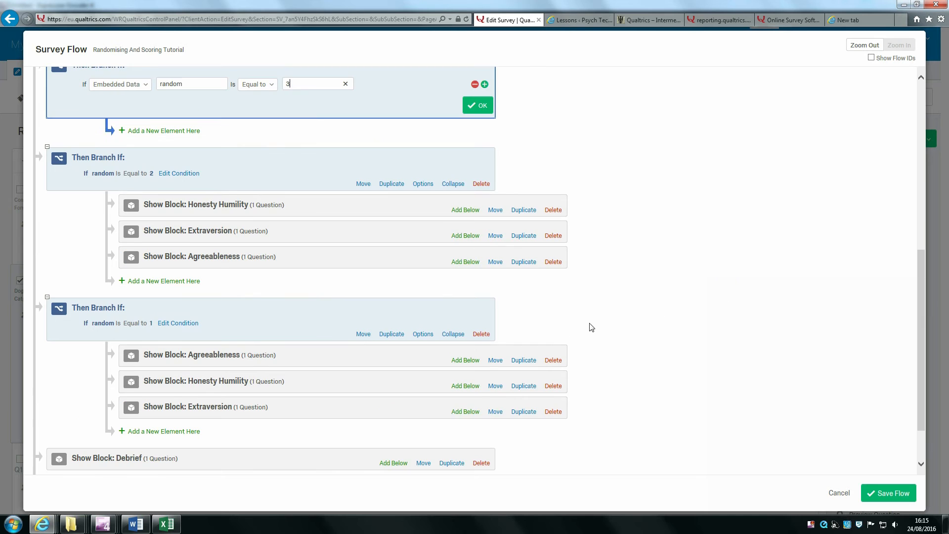
pyautogui.click(523, 210)
pyautogui.click(525, 242)
pyautogui.click(527, 293)
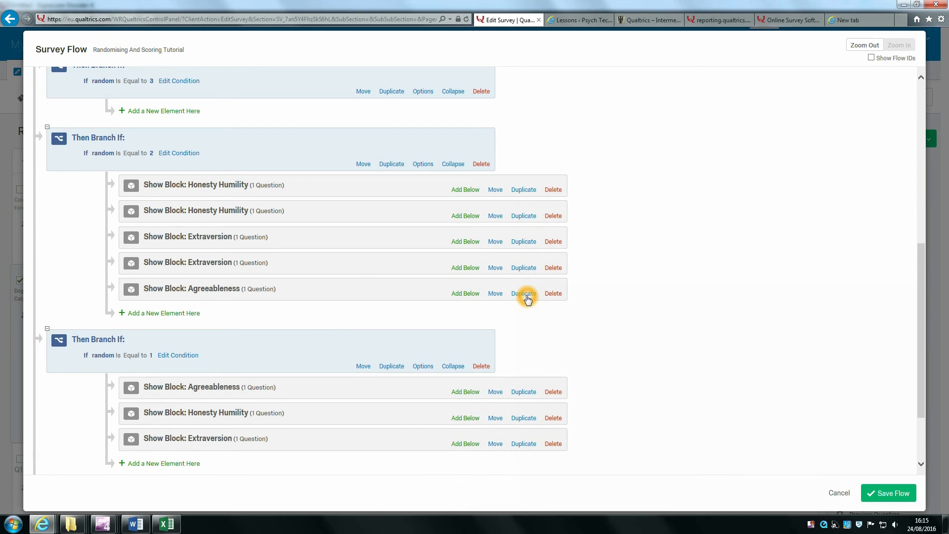
# Step: Move one copy of each block into the branch for random equal to 3, ordered Agreeableness, Extraversion, Honesty Humility
pyautogui.scroll(4, 526, 307)
pyautogui.moveTo(499, 336); pyautogui.dragTo(498, 238)
pyautogui.moveTo(495, 440); pyautogui.dragTo(493, 221)
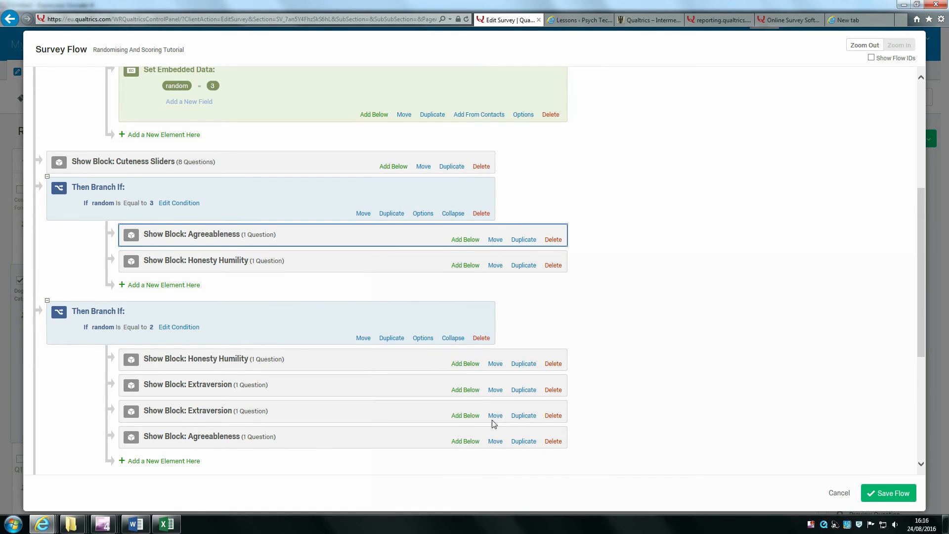
pyautogui.moveTo(495, 416); pyautogui.dragTo(497, 250)
# Step: Move the randomizer with its embedded data elements below the Cuteness Sliders block, directly above the three branches
pyautogui.scroll(-2, 685, 370)
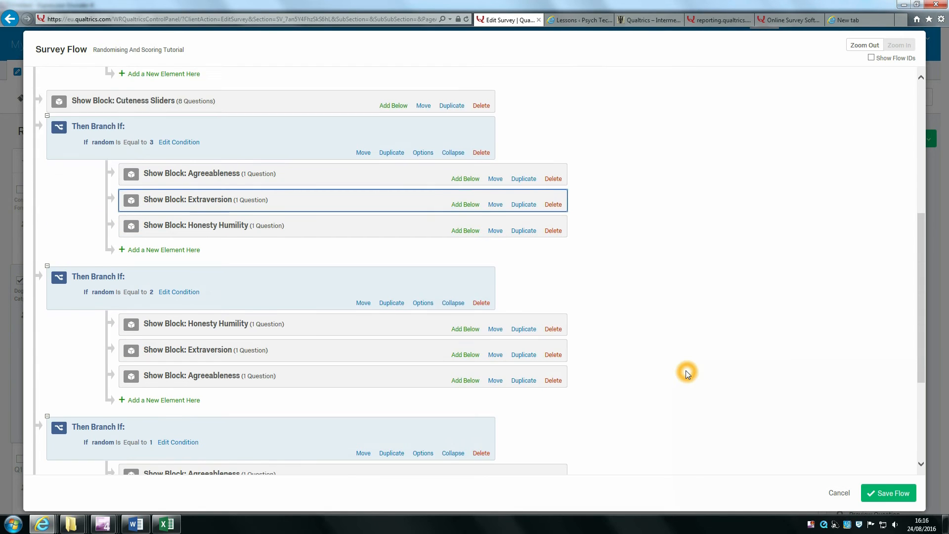
pyautogui.scroll(-2, 686, 372)
pyautogui.scroll(6, 686, 371)
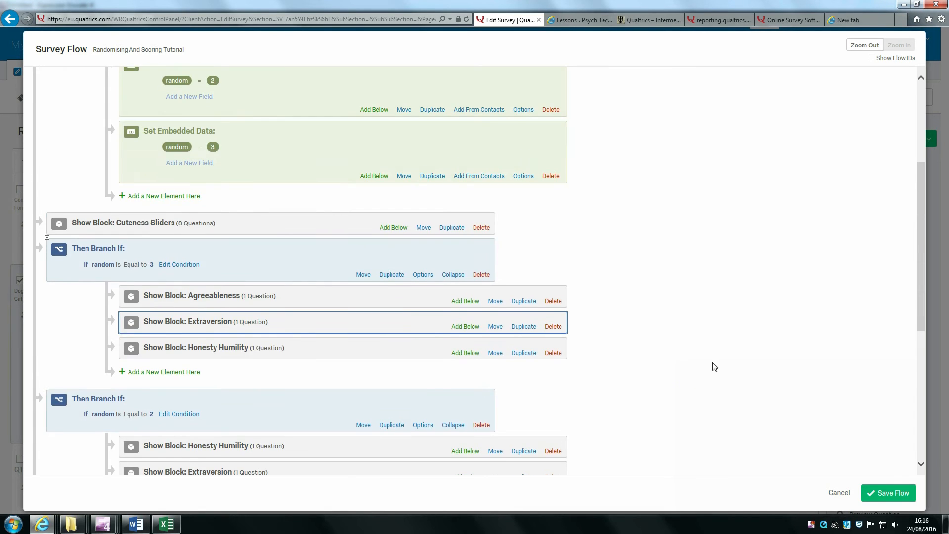
pyautogui.scroll(-2, 711, 325)
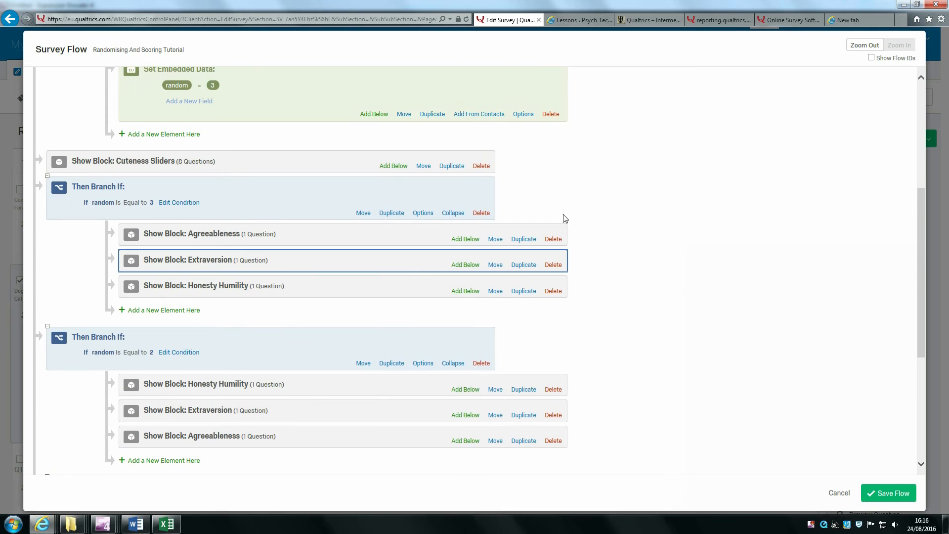
pyautogui.scroll(-3, 642, 267)
pyautogui.scroll(4, 642, 267)
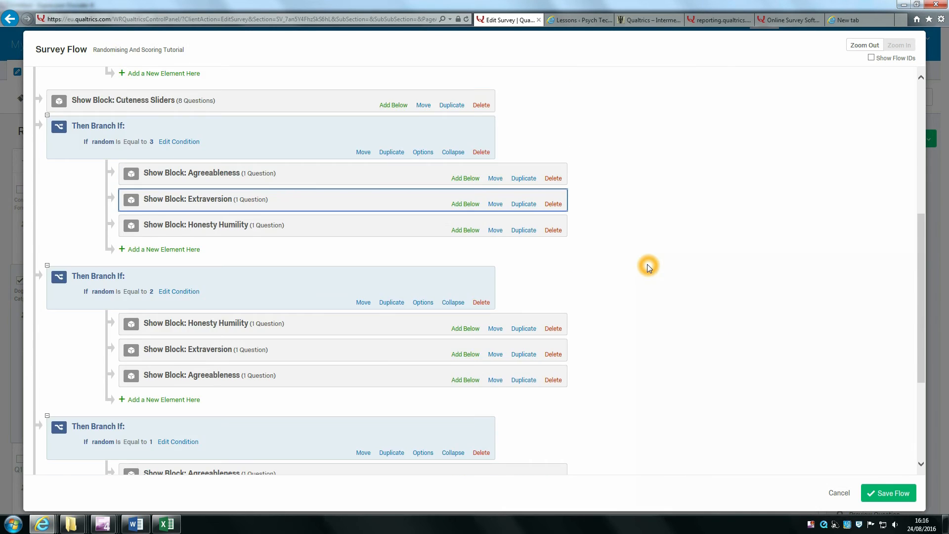
pyautogui.scroll(4, 145, 97)
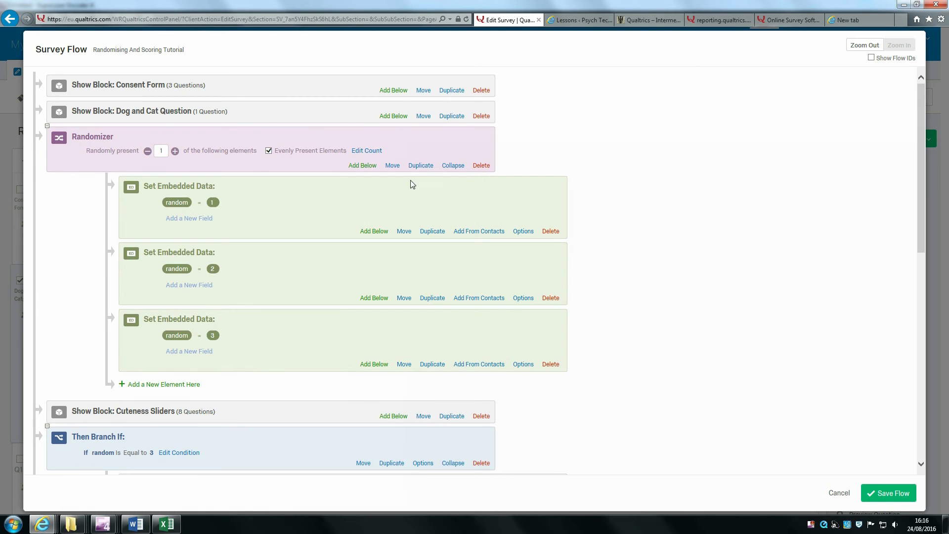
pyautogui.moveTo(392, 165); pyautogui.dragTo(393, 413)
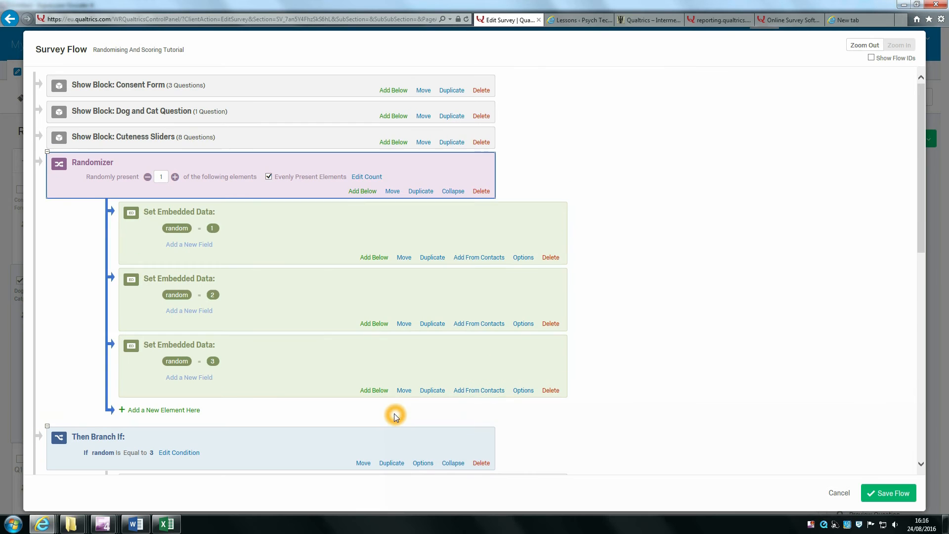
pyautogui.click(654, 215)
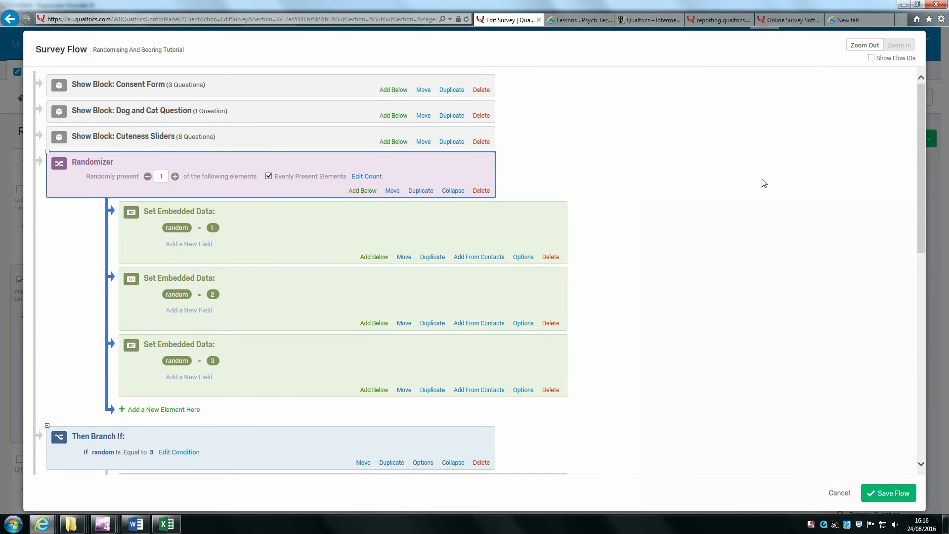
# Step: Review the survey flow from the opening blocks and randomizer through the block order in each of the three branches
pyautogui.scroll(-3, 764, 180)
pyautogui.scroll(3, 550, 155)
pyautogui.click(149, 126)
pyautogui.scroll(-2, 220, 134)
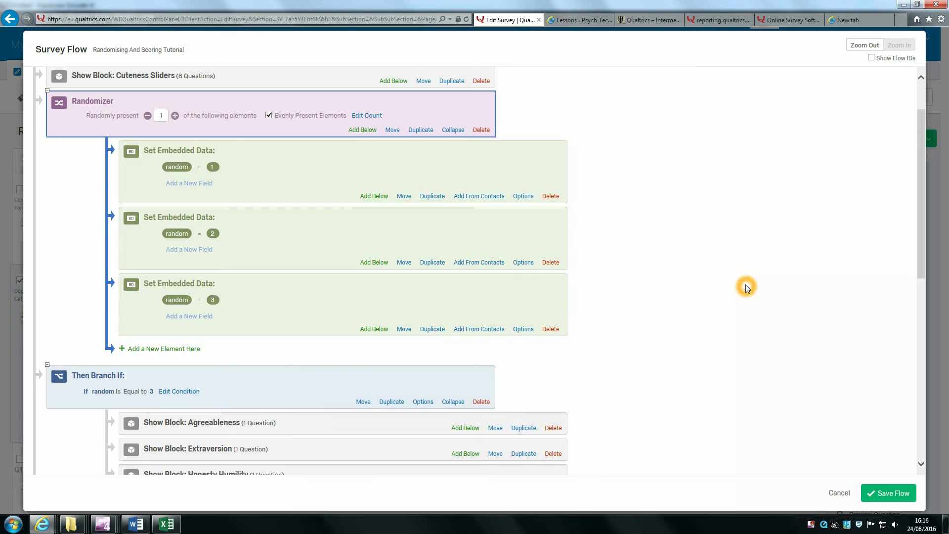
pyautogui.scroll(-10, 718, 290)
pyautogui.scroll(2, 719, 290)
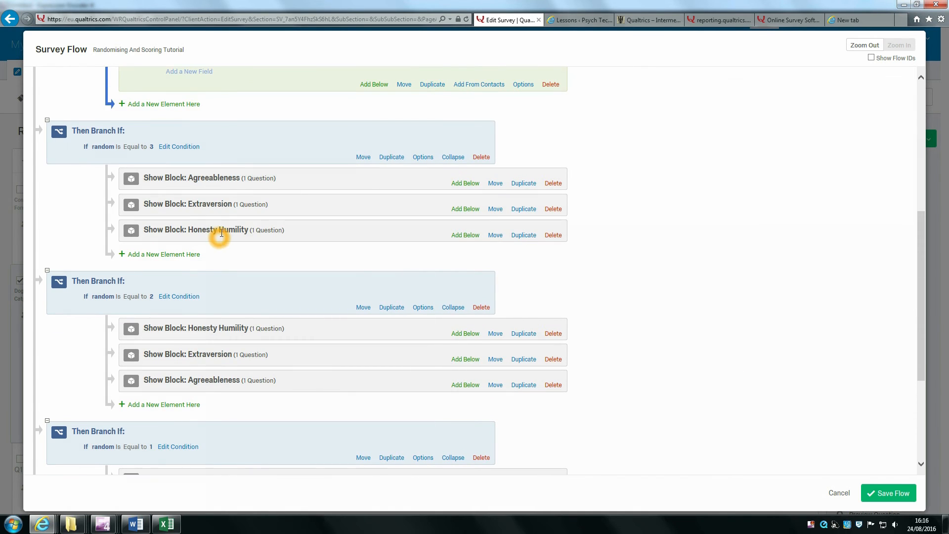
pyautogui.scroll(-4, 217, 233)
pyautogui.scroll(-2, 76, 310)
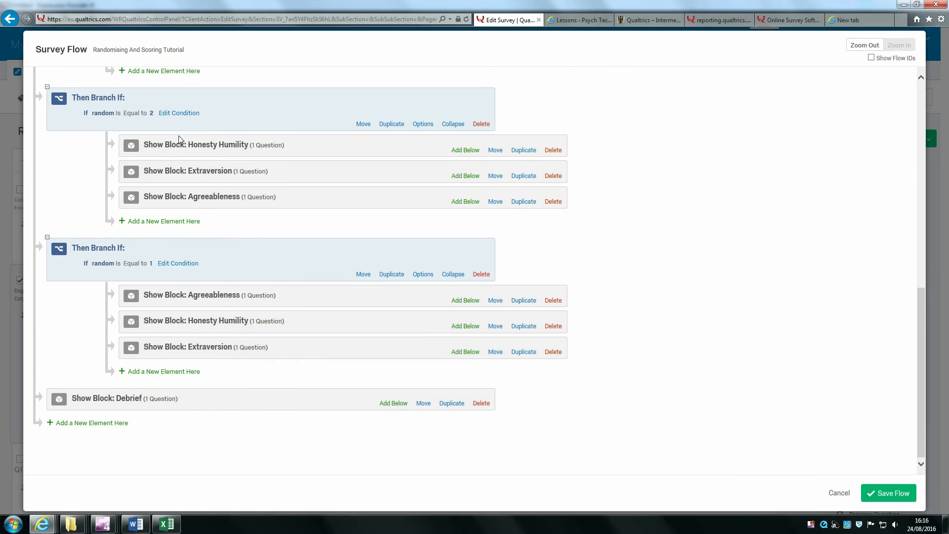
pyautogui.scroll(4, 173, 133)
pyautogui.scroll(-2, 274, 198)
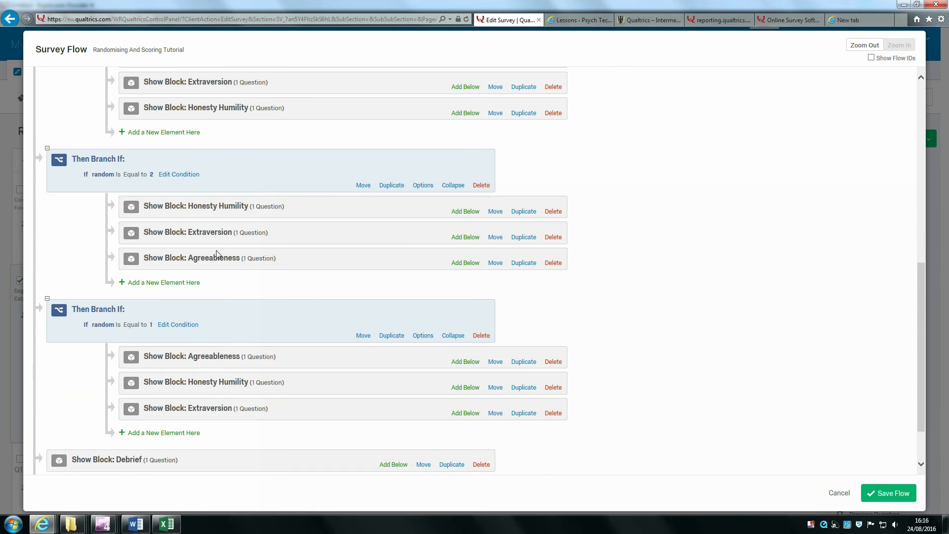
pyautogui.scroll(-2, 279, 276)
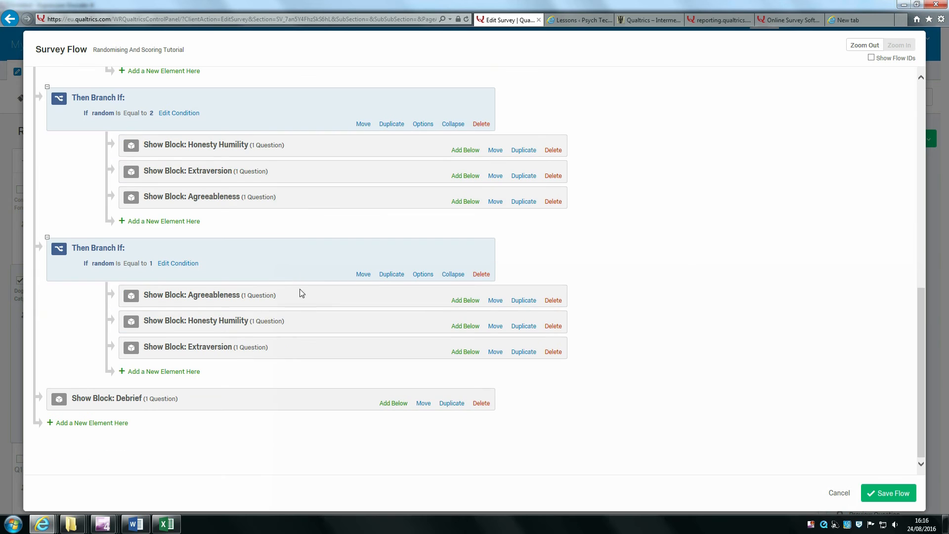
# Step: Duplicate the Debrief block twice and move one Debrief block to the end of each of the three branches
pyautogui.click(451, 405)
pyautogui.click(454, 430)
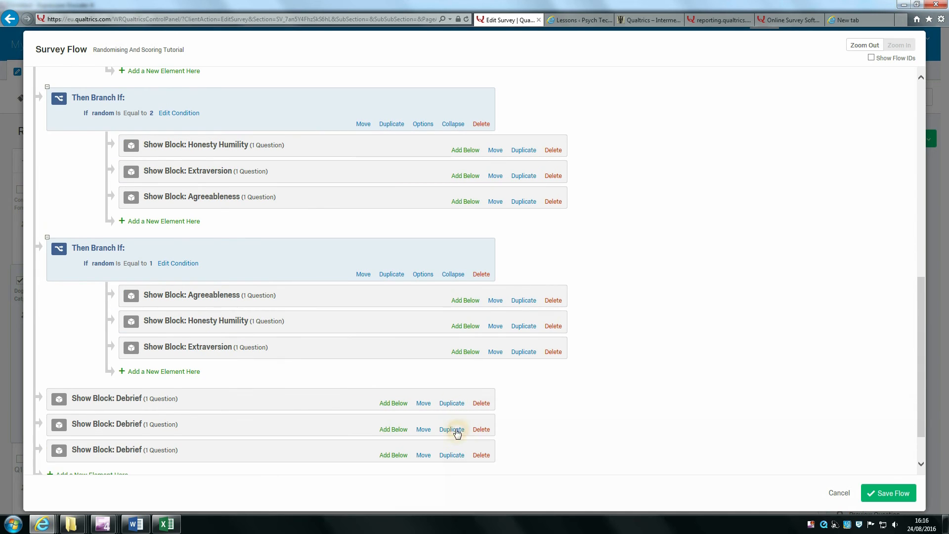
pyautogui.moveTo(424, 402); pyautogui.dragTo(429, 381)
pyautogui.moveTo(424, 428); pyautogui.dragTo(455, 219)
pyautogui.moveTo(424, 456); pyautogui.dragTo(479, 125)
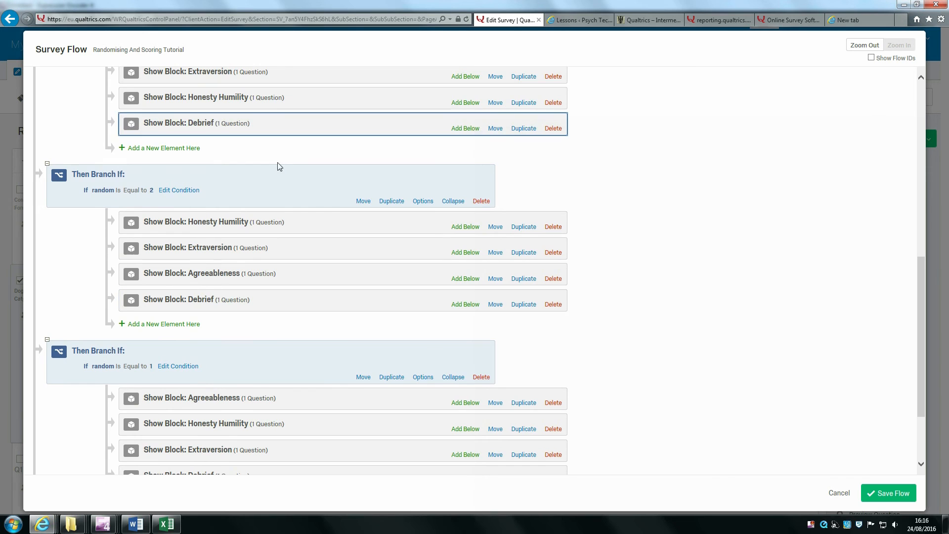
# Step: Add an End of Survey element after the Debrief block in the branches for random equal to 3 and random equal to 2
pyautogui.scroll(4, 279, 166)
pyautogui.scroll(-2, 187, 242)
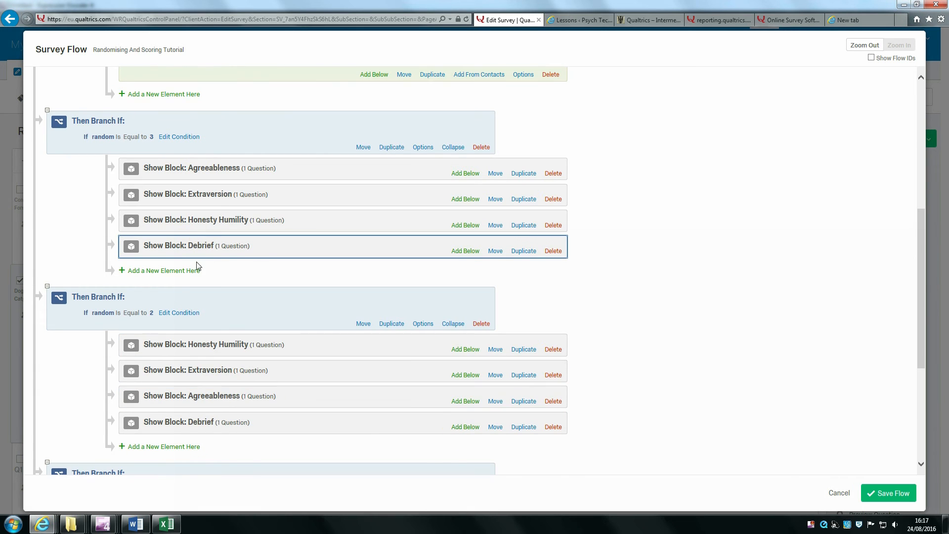
pyautogui.click(187, 270)
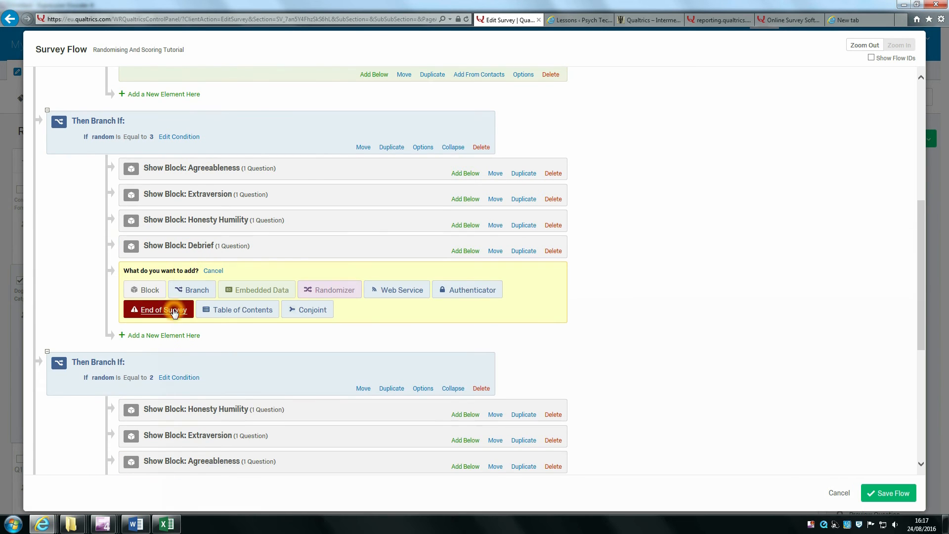
pyautogui.click(174, 311)
pyautogui.scroll(-4, 193, 303)
pyautogui.click(190, 292)
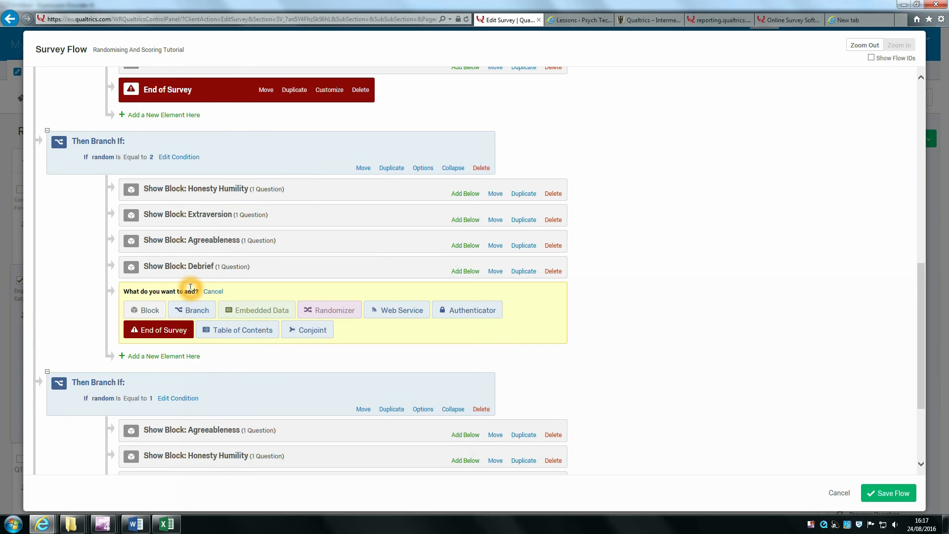
pyautogui.click(165, 330)
pyautogui.scroll(-3, 183, 341)
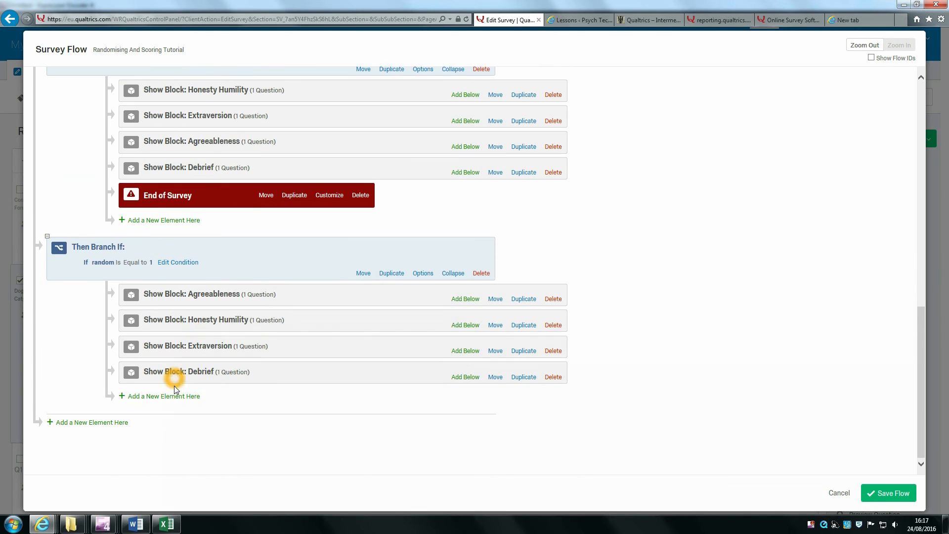
# Step: Add an End of Survey element after the Debrief block in the branch for random equal to 1
pyautogui.click(178, 397)
pyautogui.click(160, 434)
# Step: Review the finished flow, checking the three branches' endings, the randomizer's even presentation setting and the embedded data values for random
pyautogui.scroll(10, 494, 327)
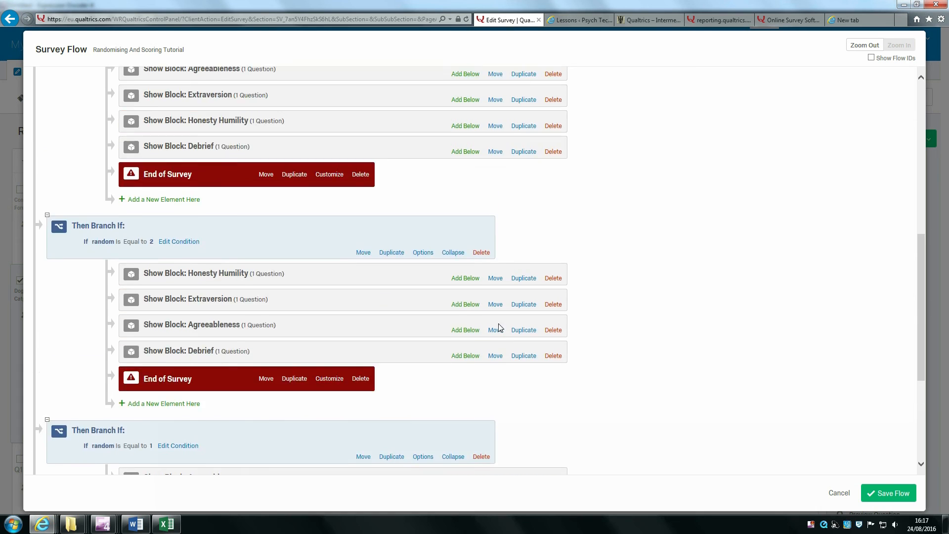
pyautogui.scroll(-10, 505, 321)
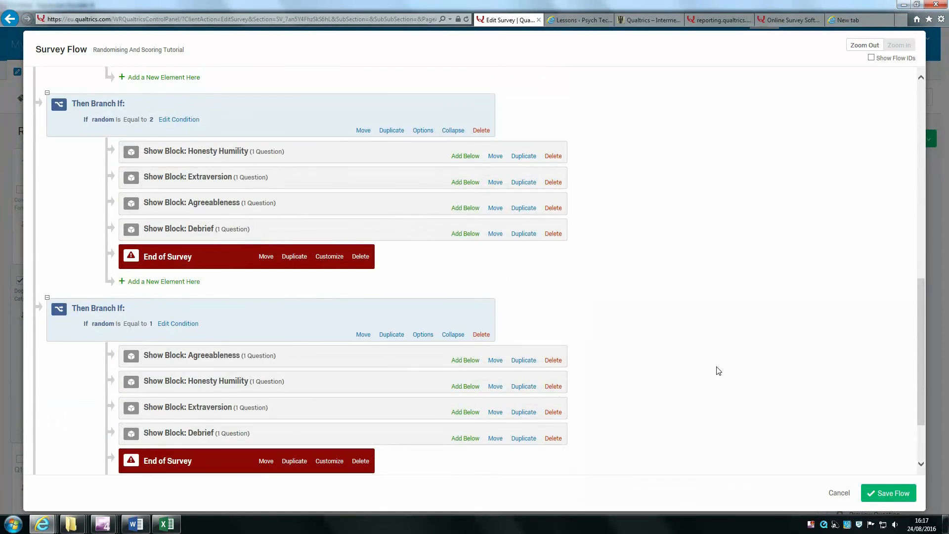
pyautogui.scroll(-2, 716, 369)
pyautogui.scroll(3, 248, 136)
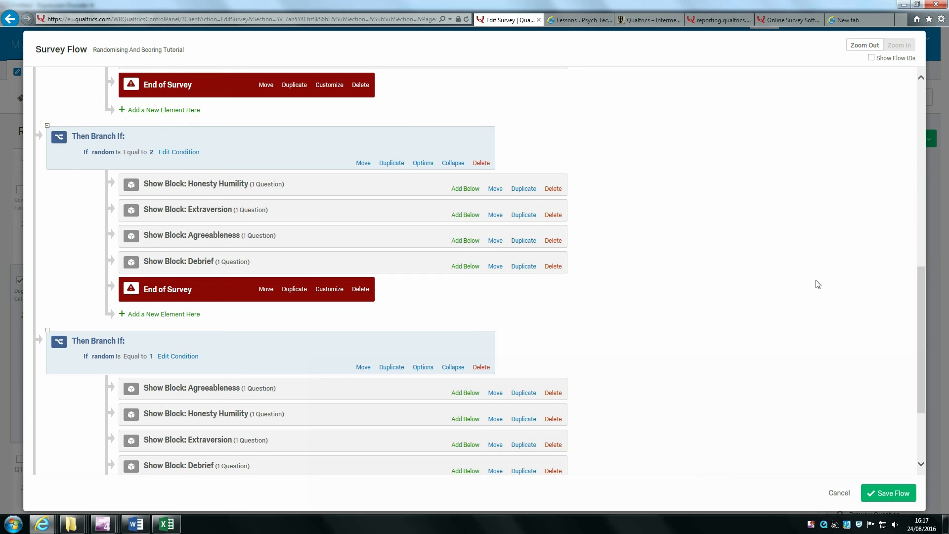
pyautogui.scroll(12, 815, 280)
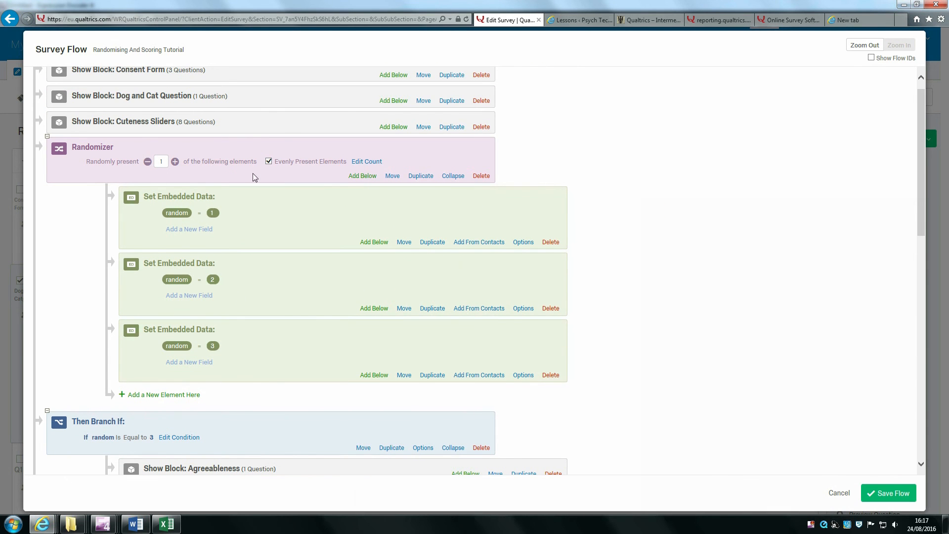
pyautogui.click(167, 210)
pyautogui.click(209, 212)
pyautogui.click(667, 286)
pyautogui.click(897, 492)
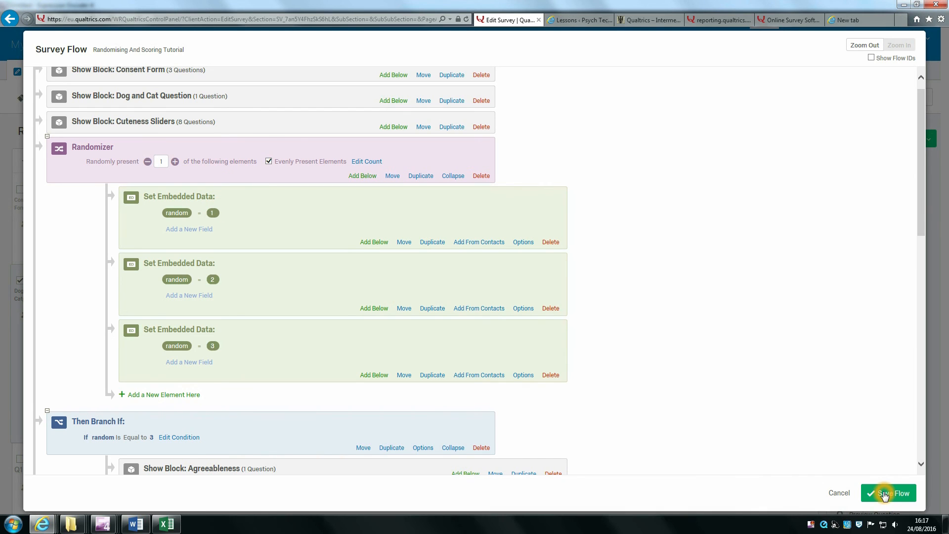
pyautogui.click(91, 162)
pyautogui.scroll(-1, 91, 163)
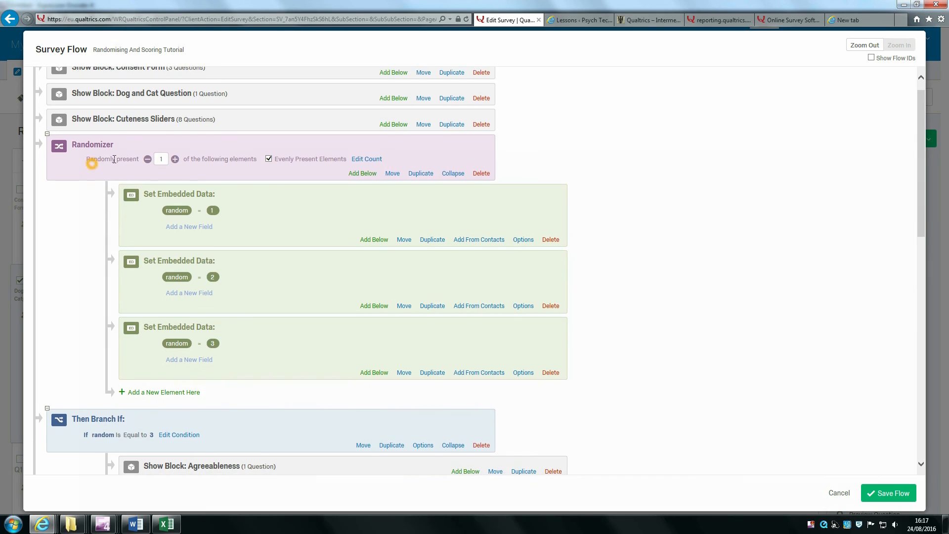
pyautogui.click(165, 154)
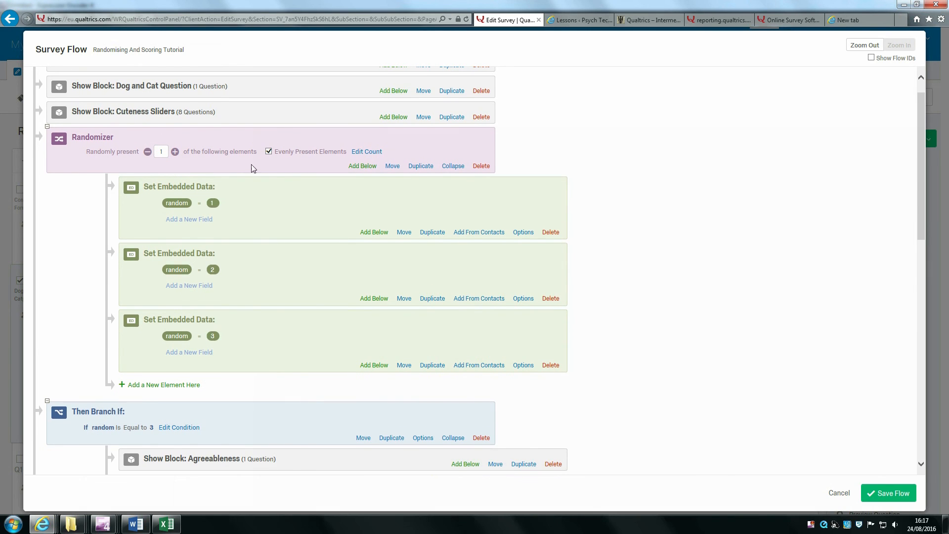
pyautogui.click(252, 191)
pyautogui.scroll(-2, 252, 191)
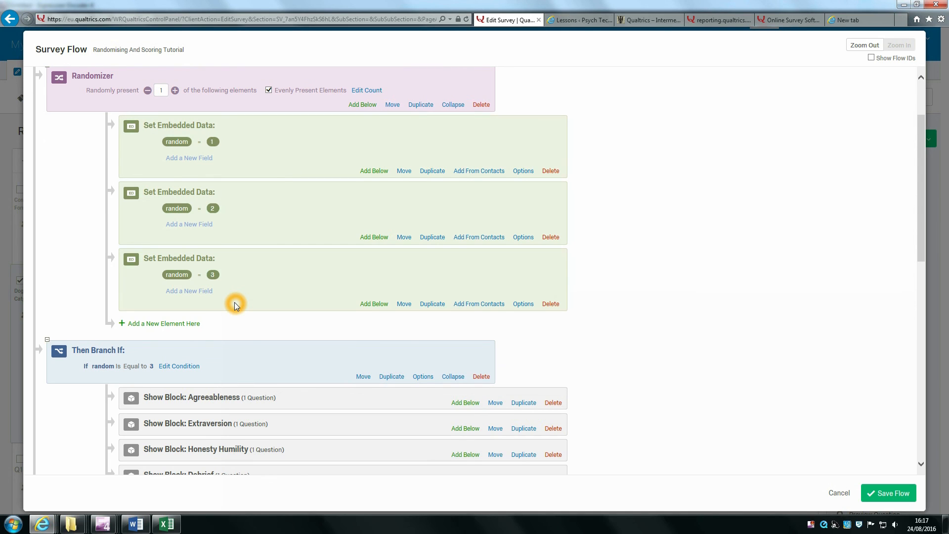
# Step: Save the survey flow and return to the survey's question editor
pyautogui.click(888, 493)
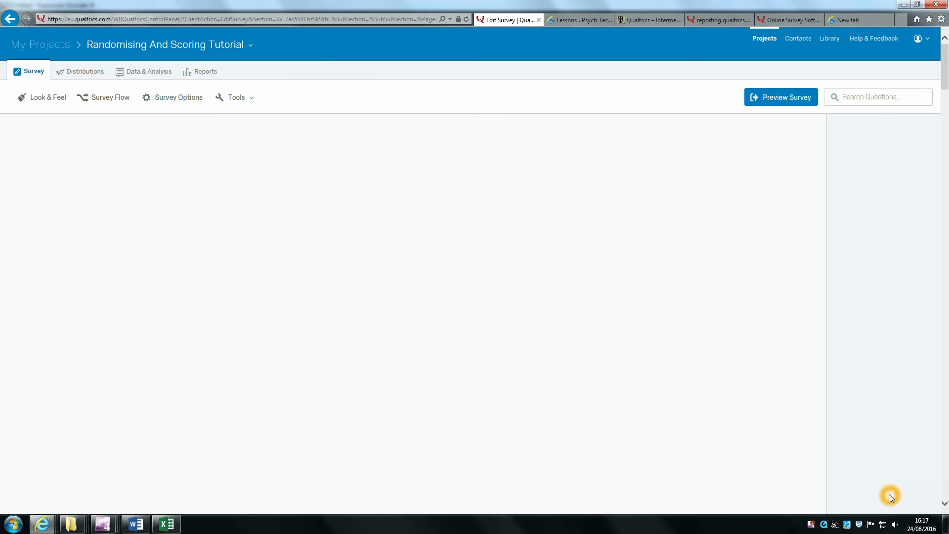
pyautogui.scroll(-2, 651, 231)
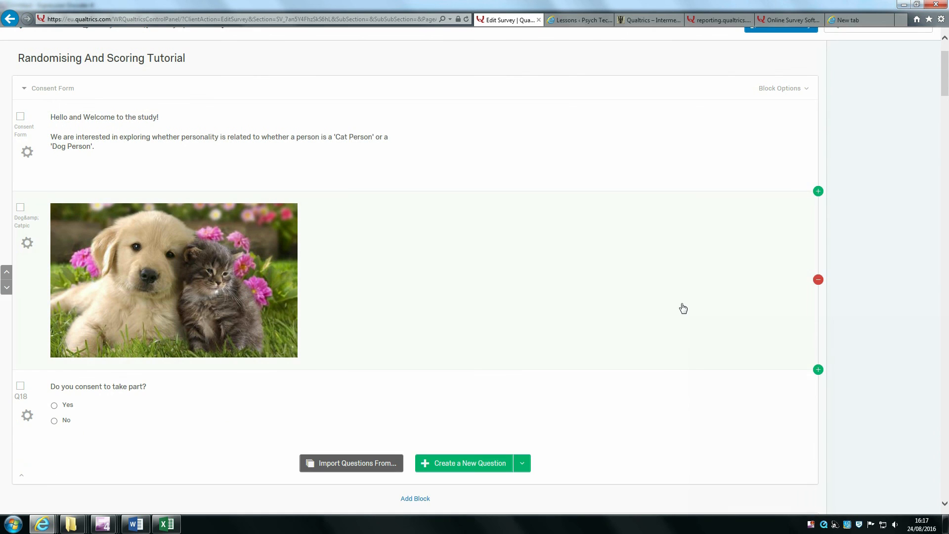
pyautogui.scroll(2, 683, 308)
pyautogui.click(683, 312)
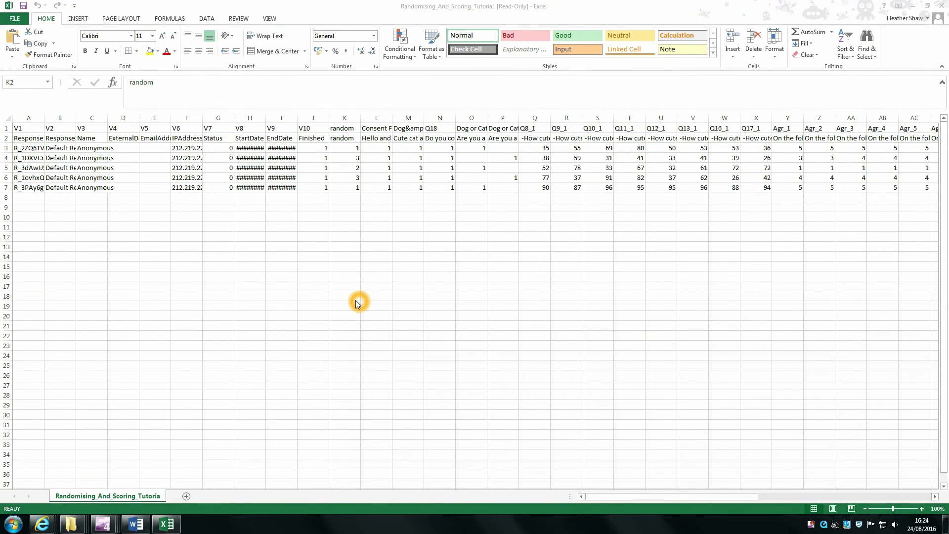
# Step: In the exported response data in Excel, examine the random column for the condition assigned to each participant
pyautogui.click(348, 148)
pyautogui.moveTo(350, 150); pyautogui.dragTo(371, 187)
pyautogui.click(354, 224)
pyautogui.moveTo(348, 148); pyautogui.dragTo(355, 188)
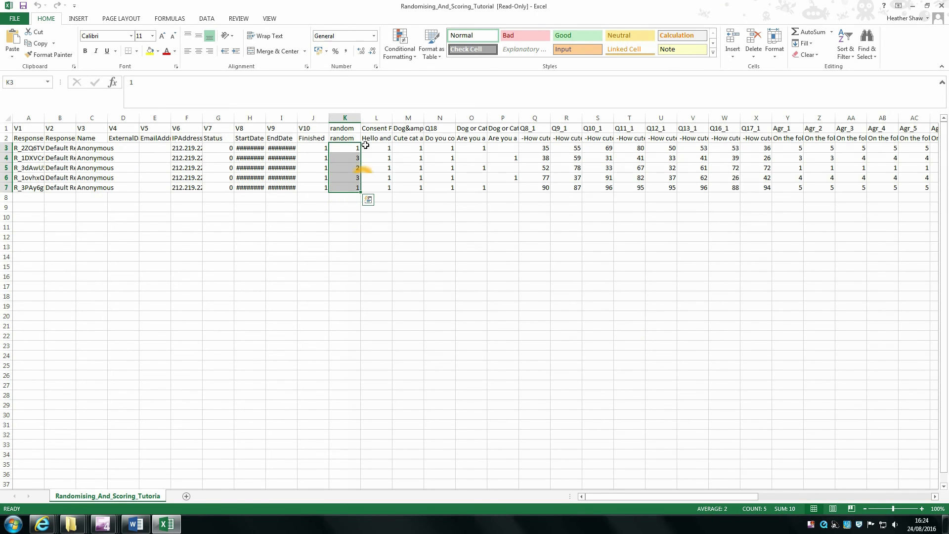
pyautogui.click(349, 171)
pyautogui.click(344, 152)
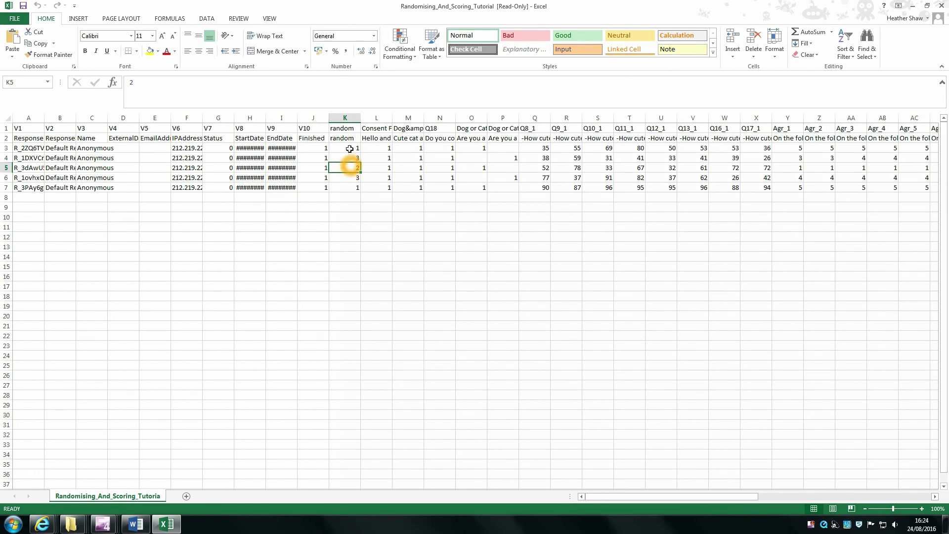
pyautogui.click(351, 187)
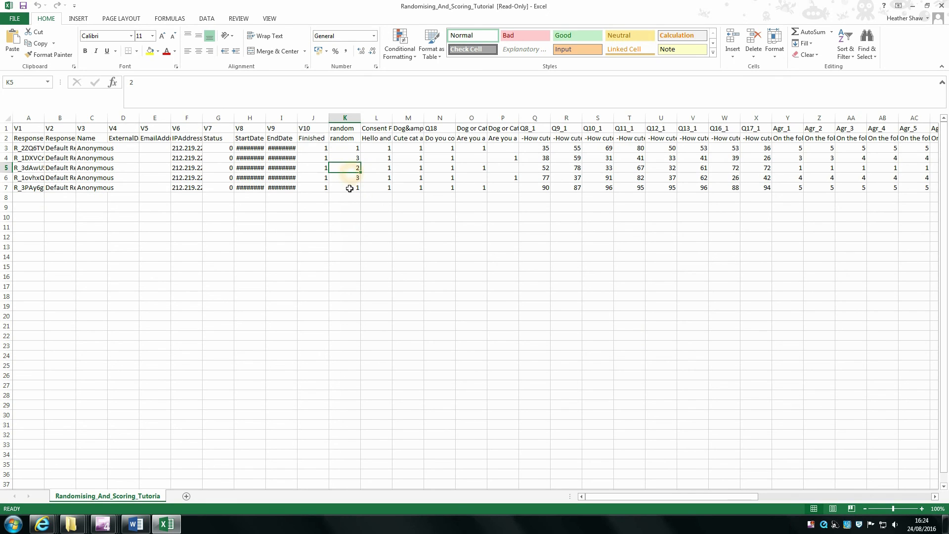
pyautogui.moveTo(345, 129); pyautogui.dragTo(350, 208)
pyautogui.click(391, 248)
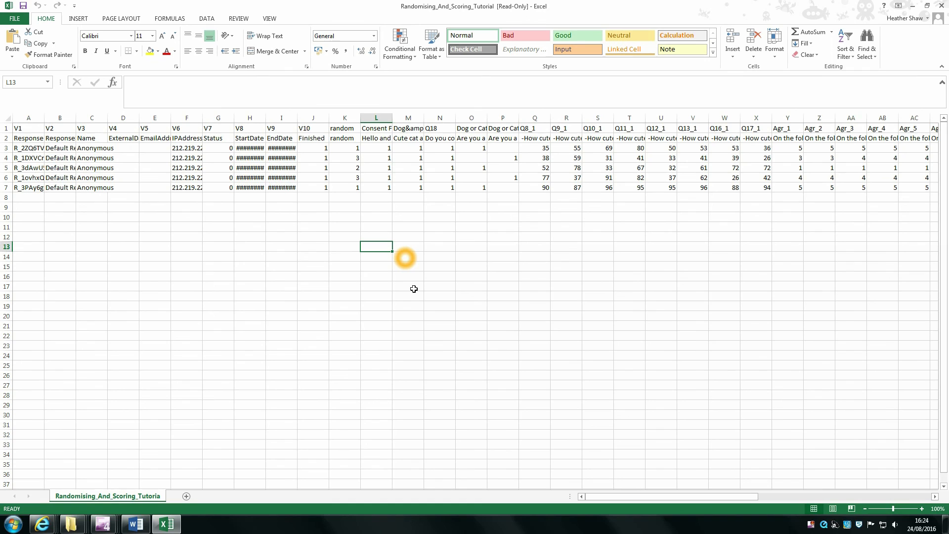